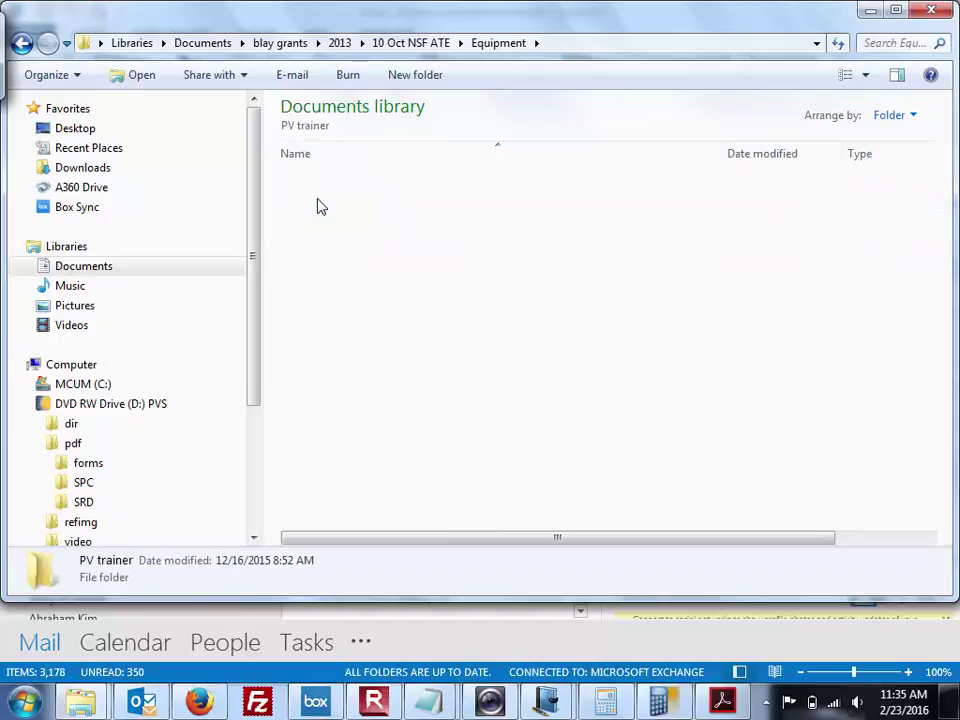
- View the three Revised Mobile Training Unit images in the PV trainer folder, then close the picture viewer
double_click(320, 202)
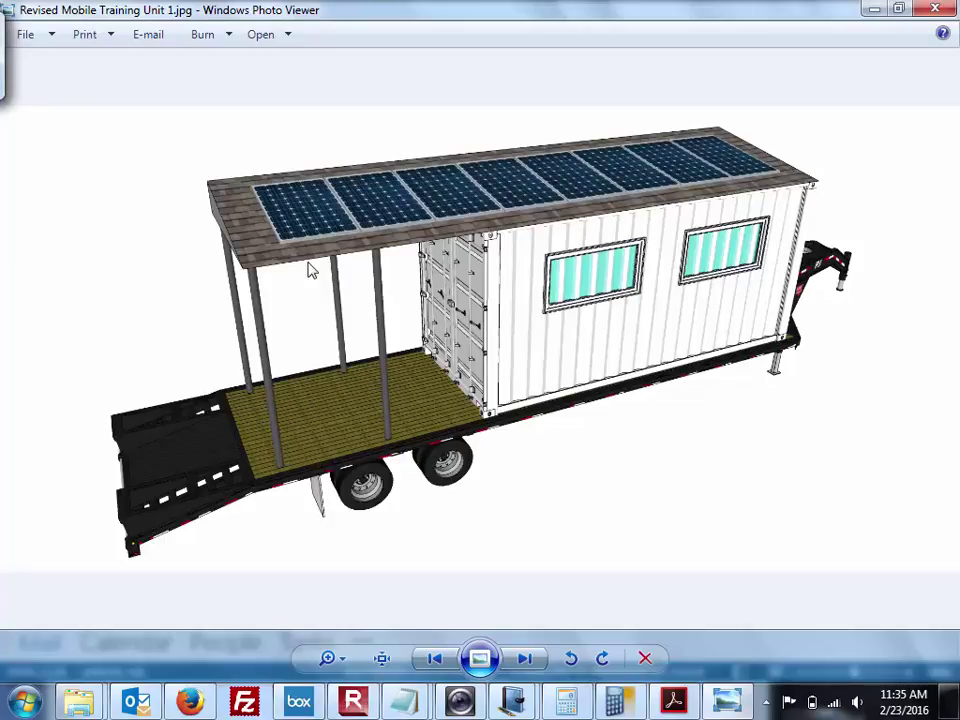
left_click(525, 659)
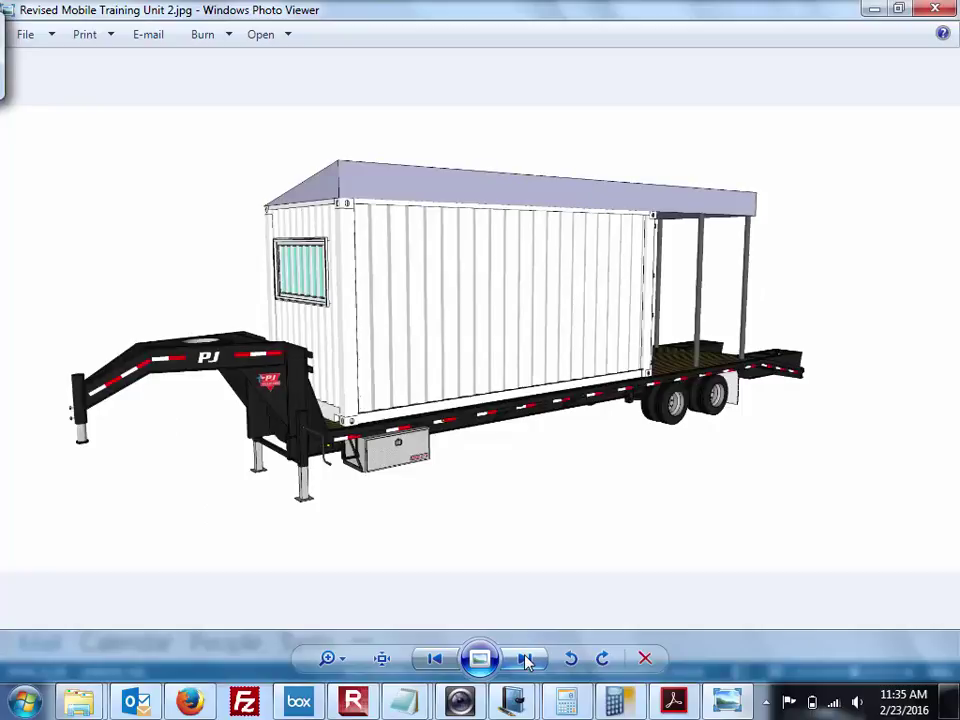
left_click(525, 659)
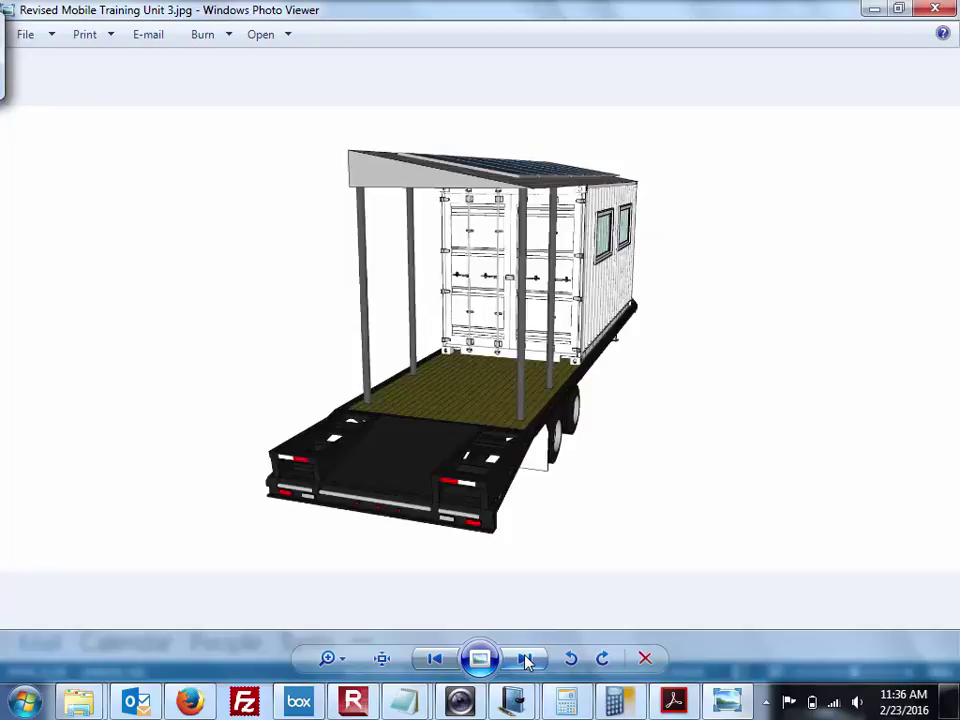
left_click(525, 659)
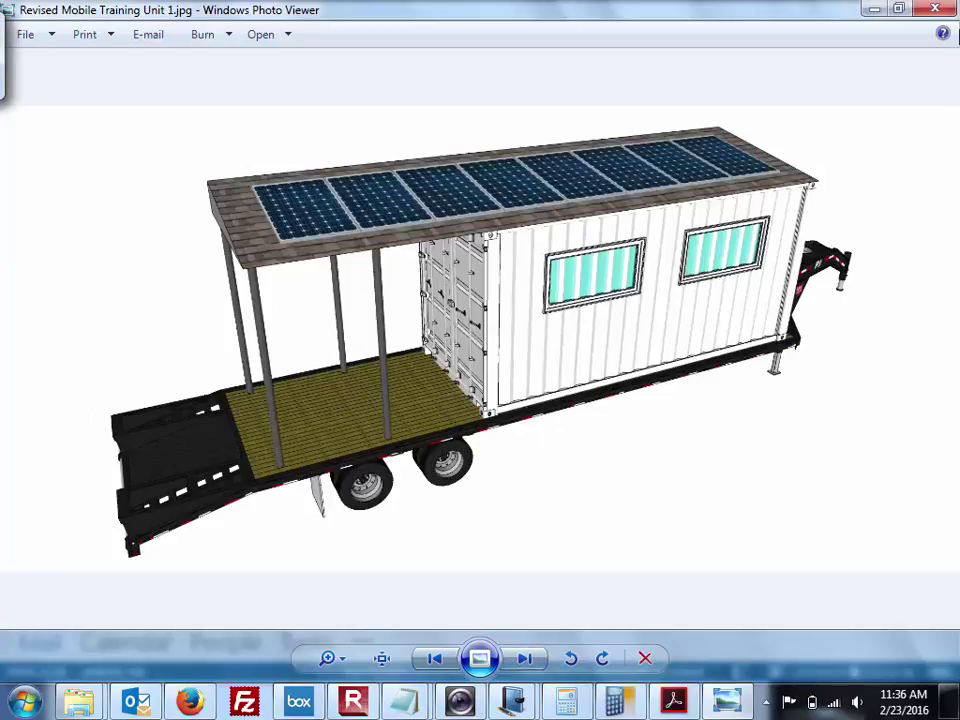
left_click(944, 13)
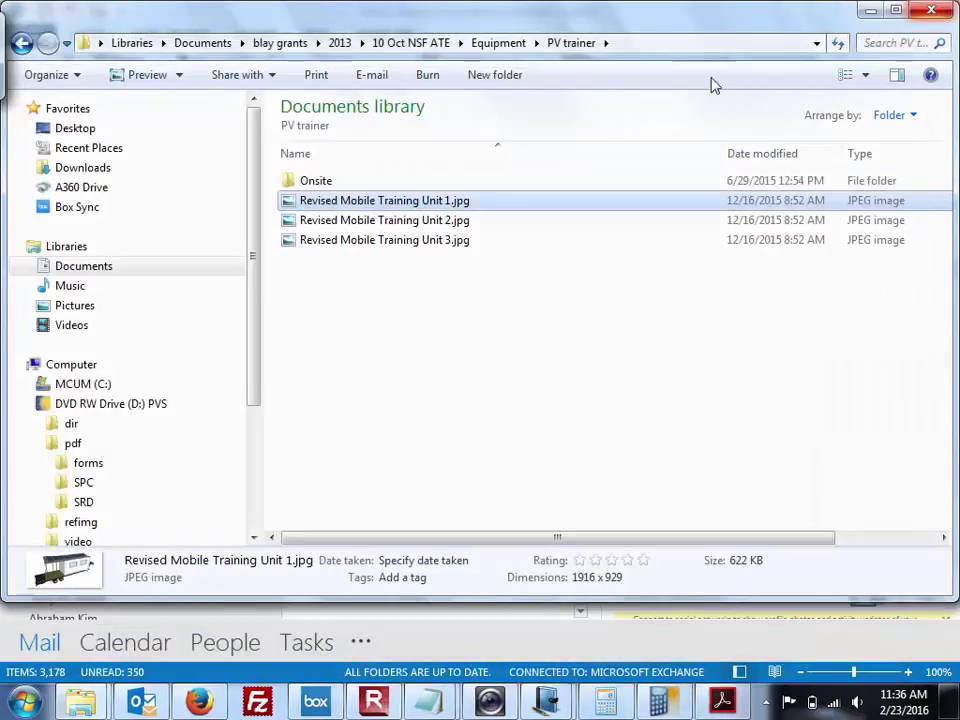
- Look through the Onsite folder of PV trainer and the OnSite Trailer folder under Equipment's Y1, then close the file window
double_click(317, 182)
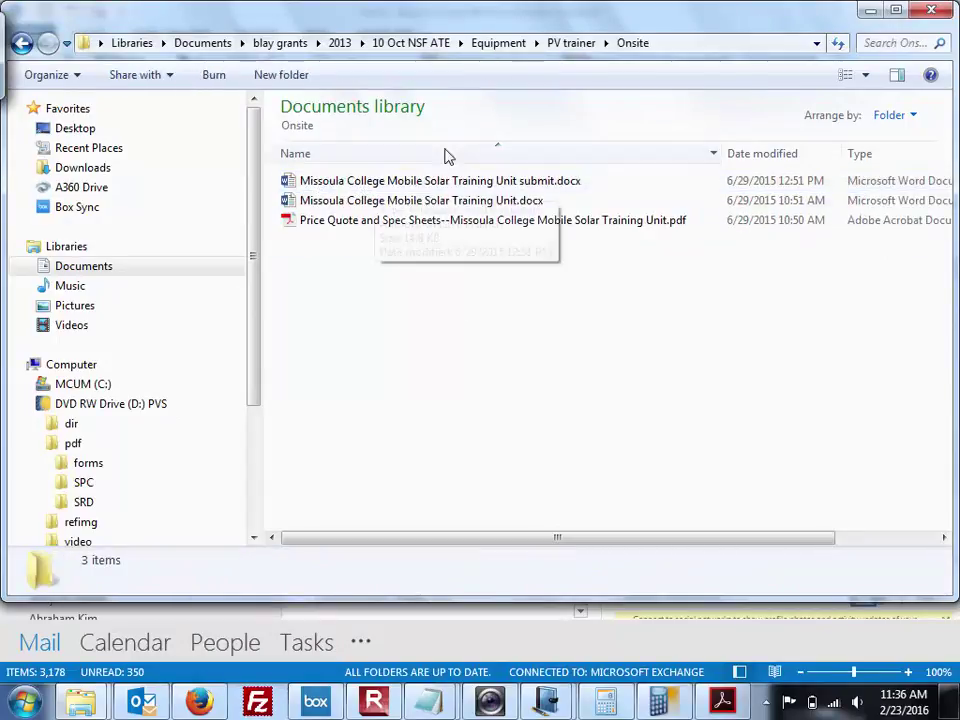
left_click(574, 45)
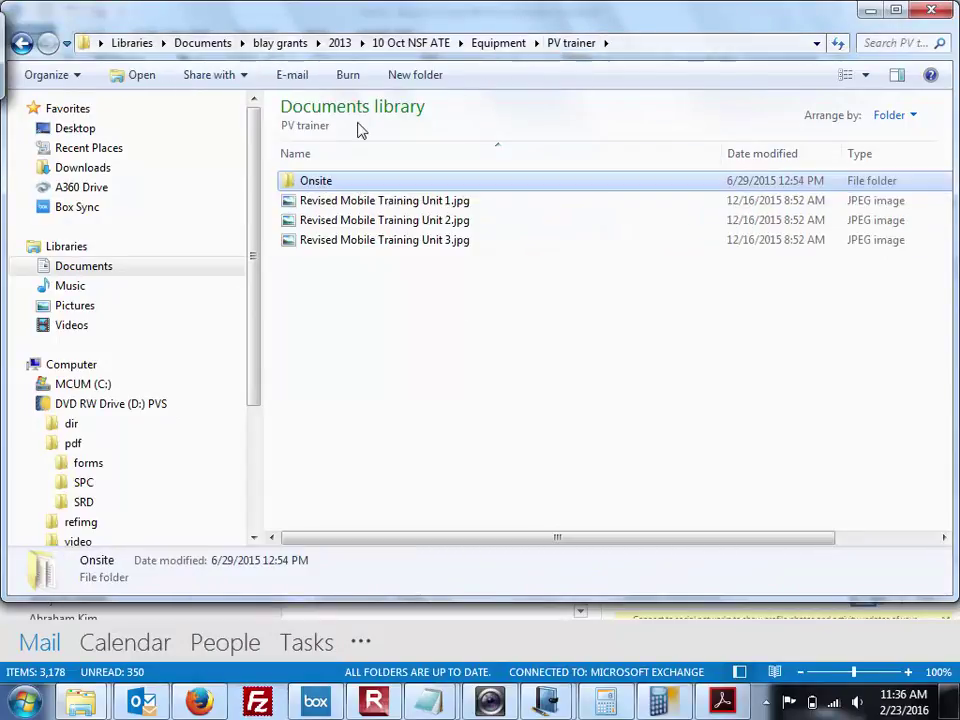
left_click(500, 44)
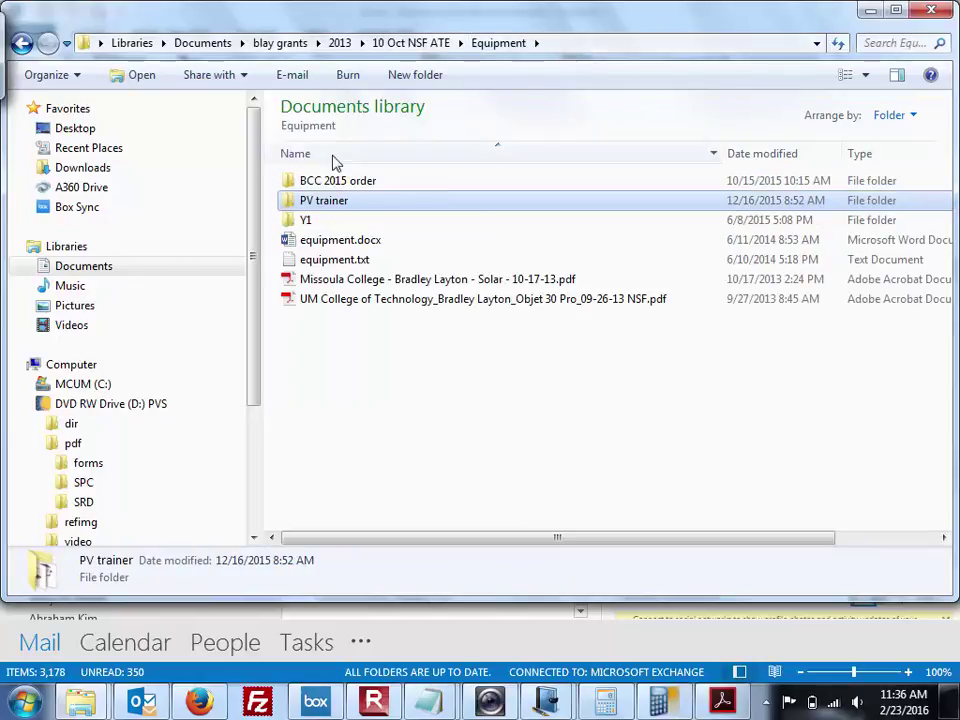
double_click(289, 223)
left_click(317, 184)
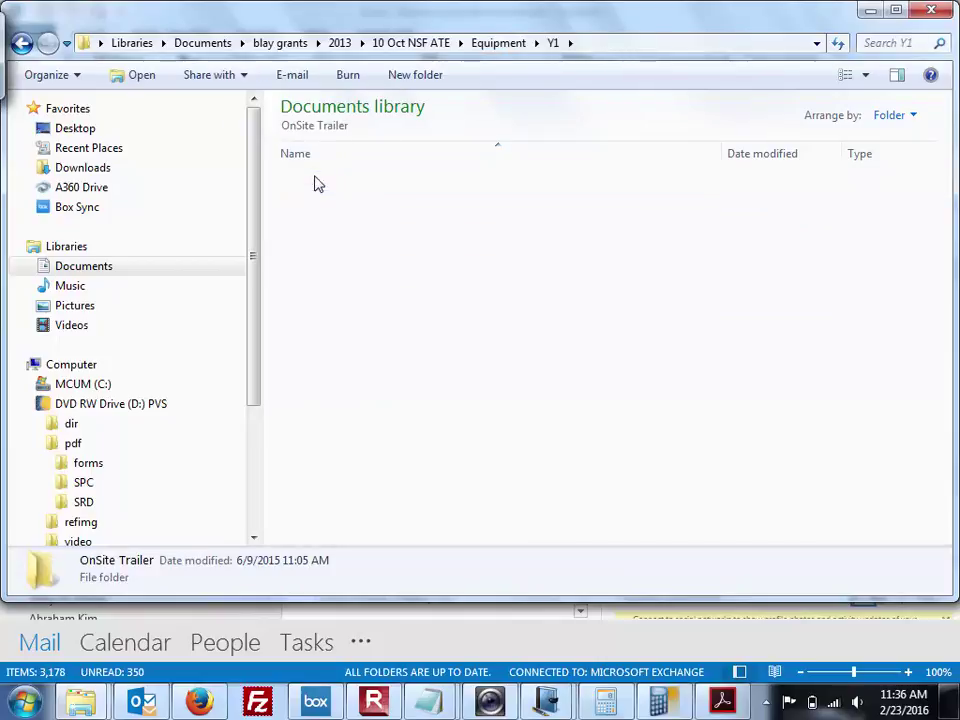
double_click(317, 184)
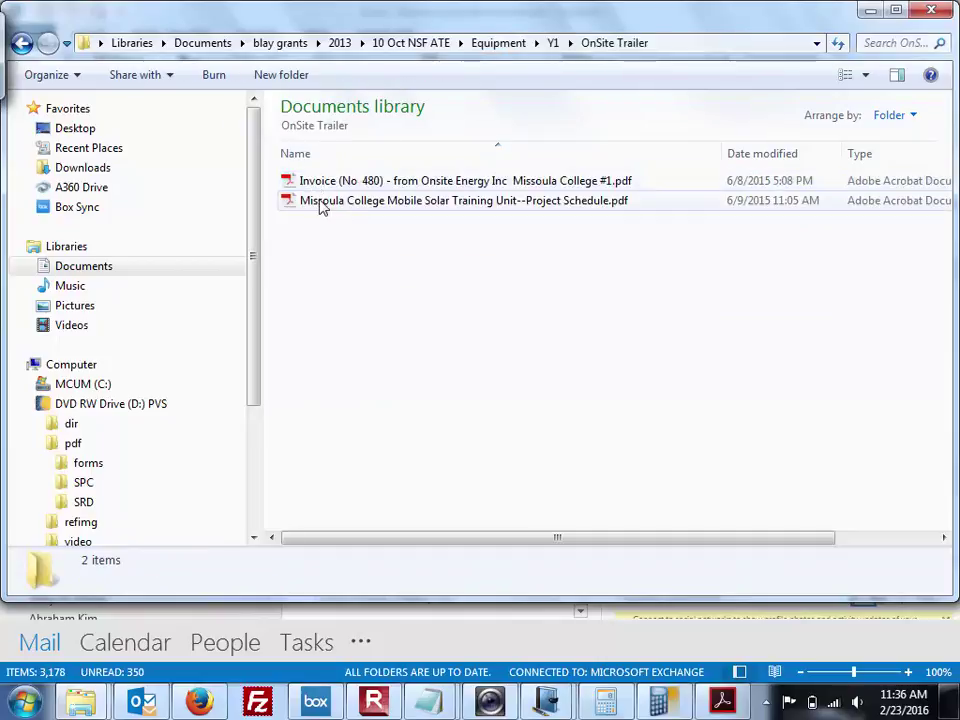
left_click(931, 10)
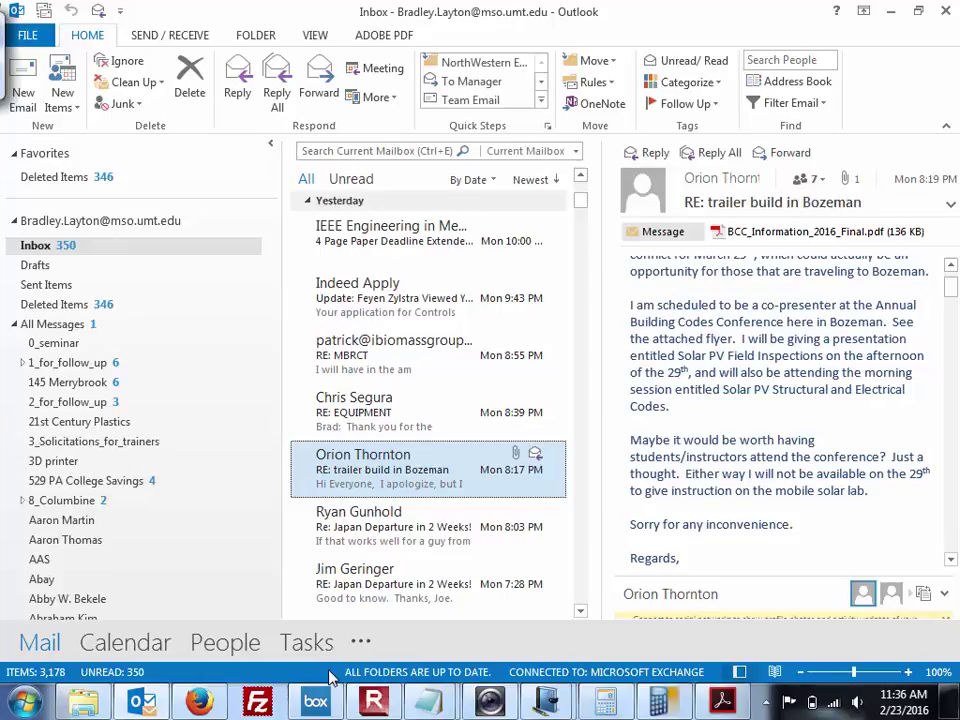
- Switch to Firefox and return from the open Moodle multiple choice question to the quiz's question list
left_click(198, 703)
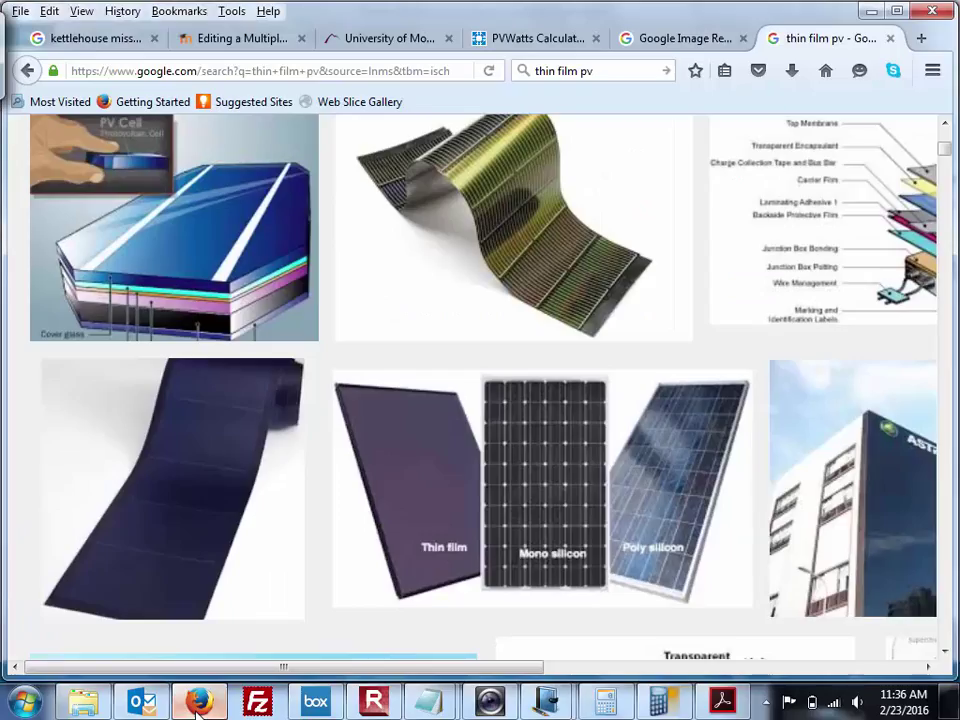
left_click(266, 42)
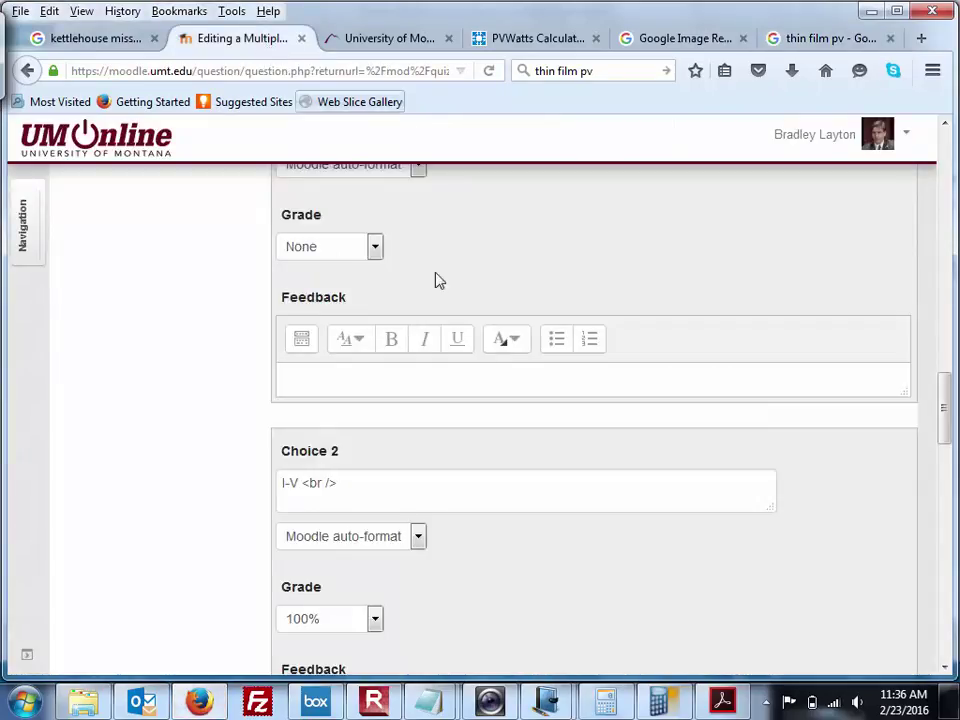
scroll(946, 425, "down", 1)
left_click_drag(946, 425, 934, 302)
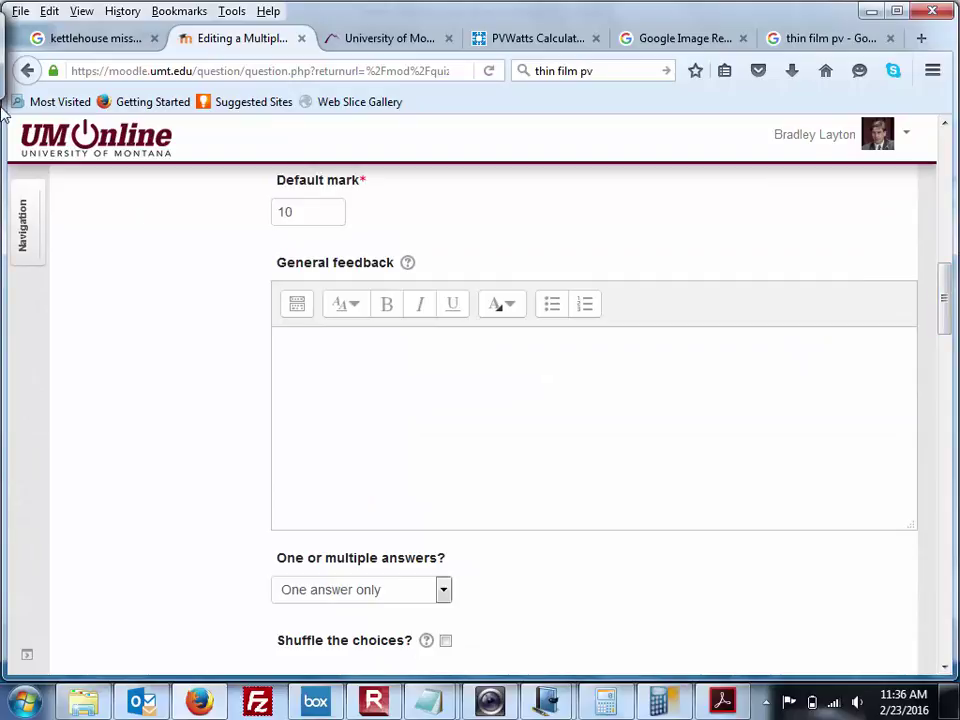
left_click(18, 52)
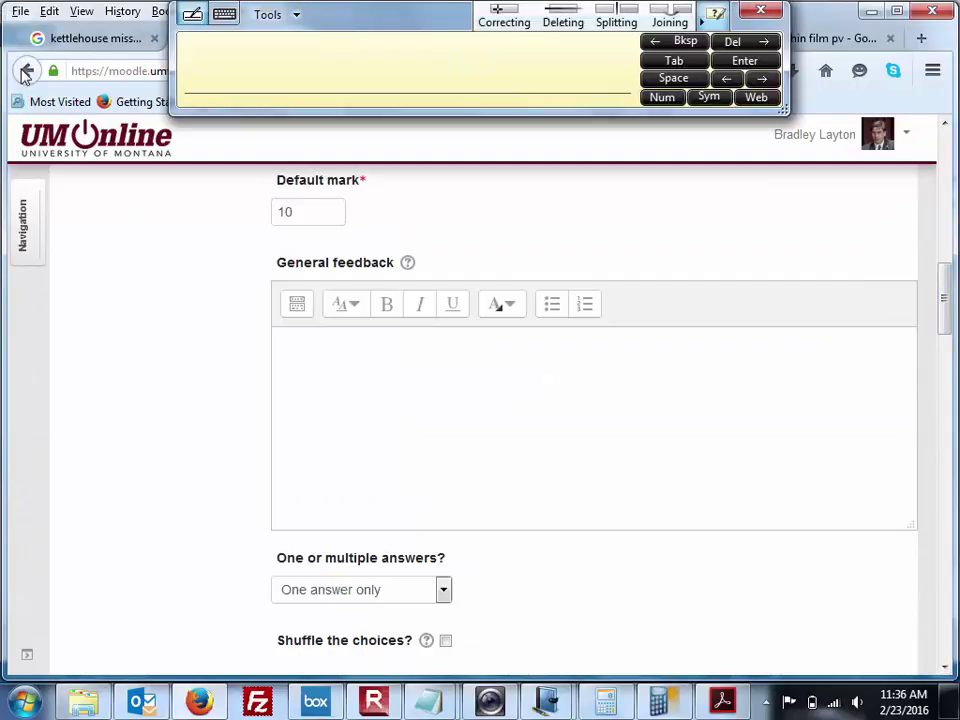
left_click(26, 71)
left_click(768, 14)
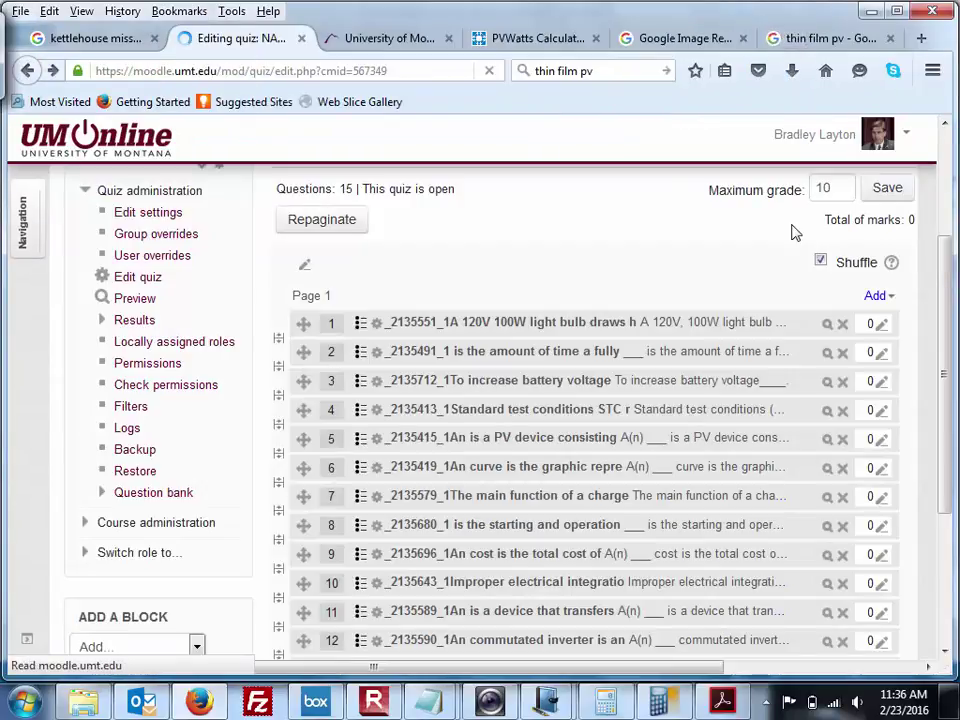
- Open question 7 on the main function of a charge controller, examine its answer choices and grades, and return to the question list
left_click(558, 498)
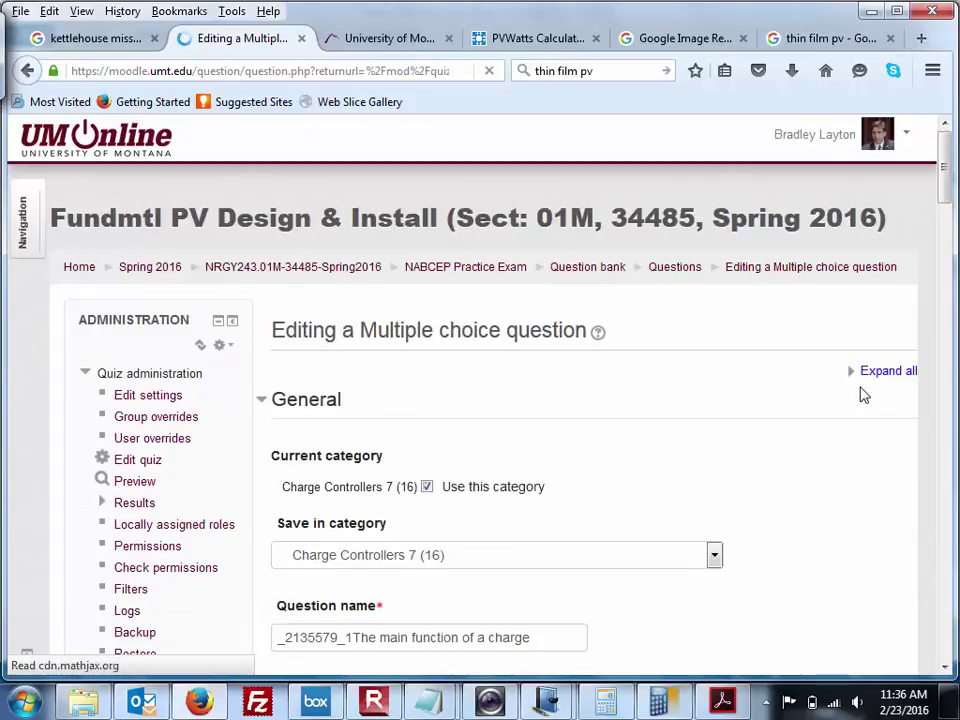
left_click_drag(947, 200, 953, 545)
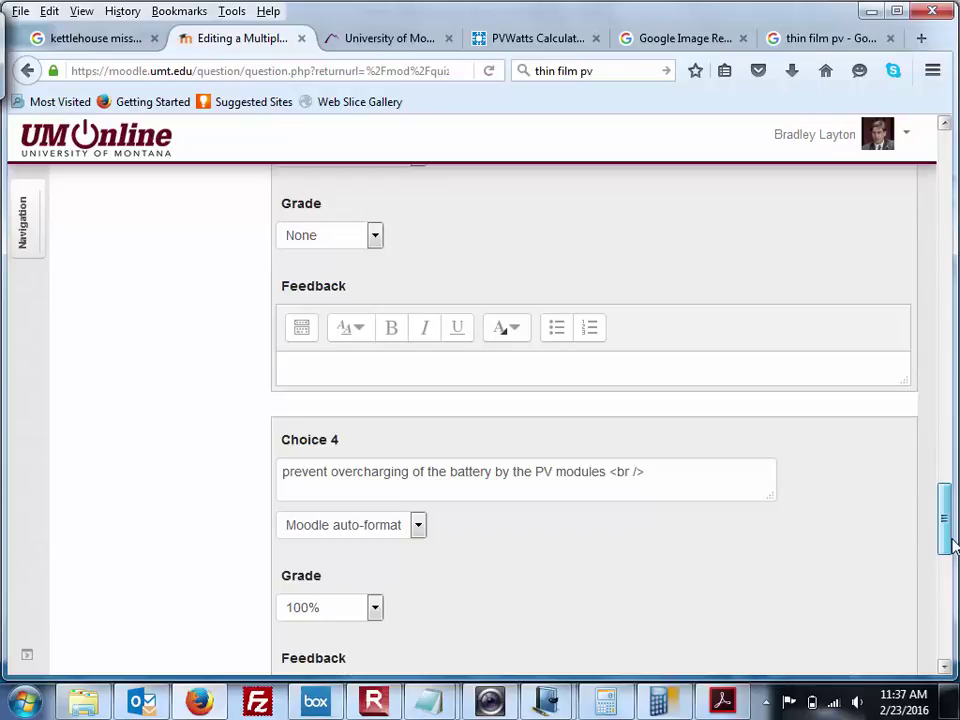
mouse_move(953, 545)
left_mouse_down()
mouse_move(951, 522)
mouse_move(951, 530)
left_mouse_up()
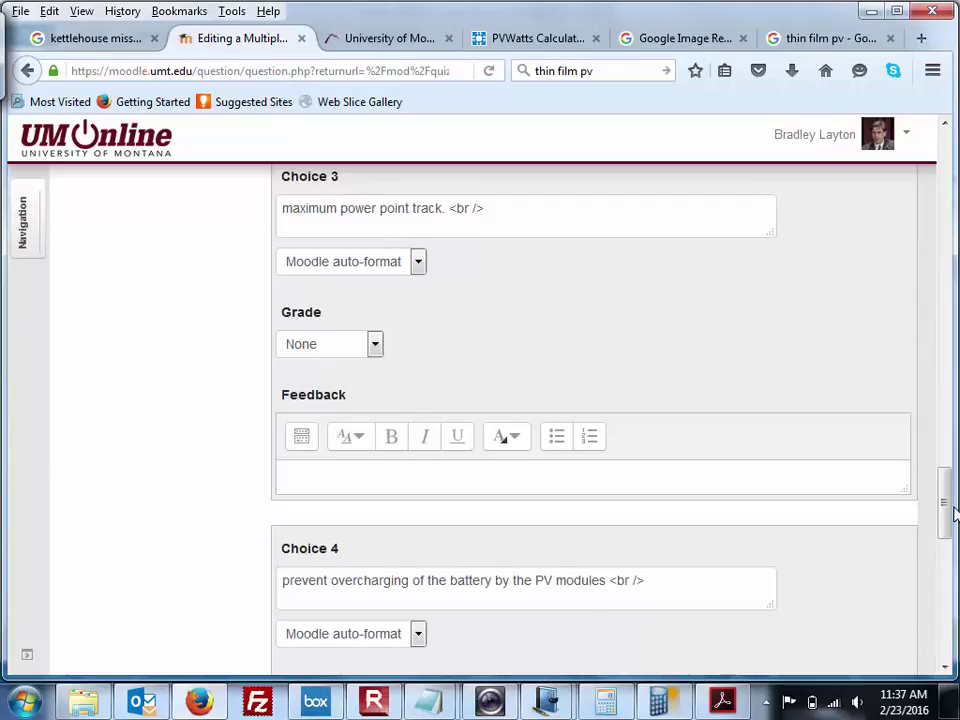
left_click_drag(946, 508, 944, 452)
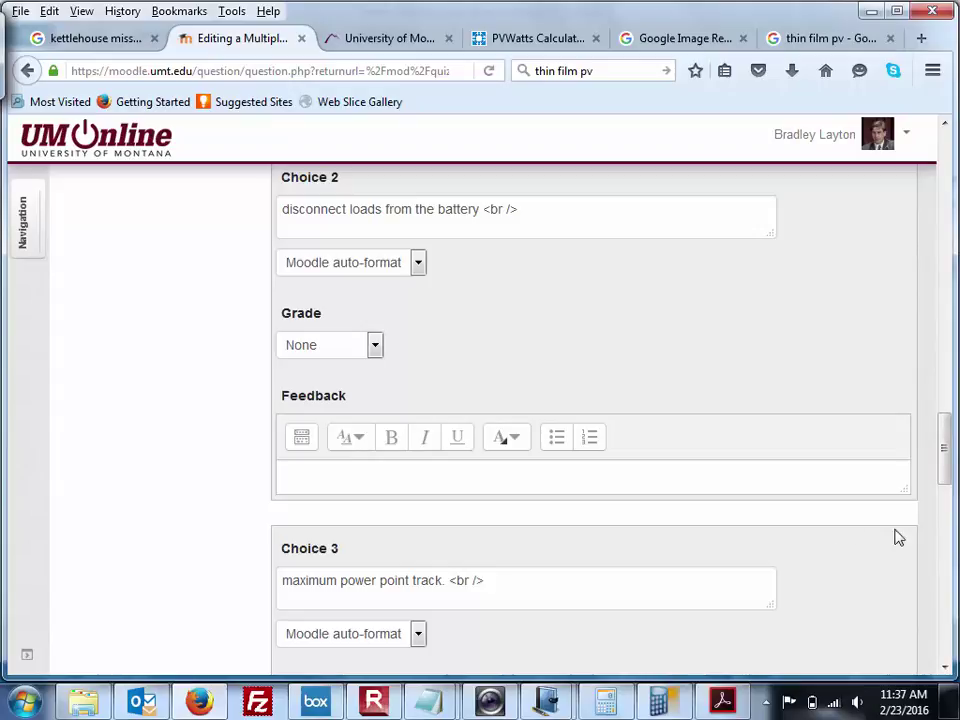
scroll(945, 450, "up", 1)
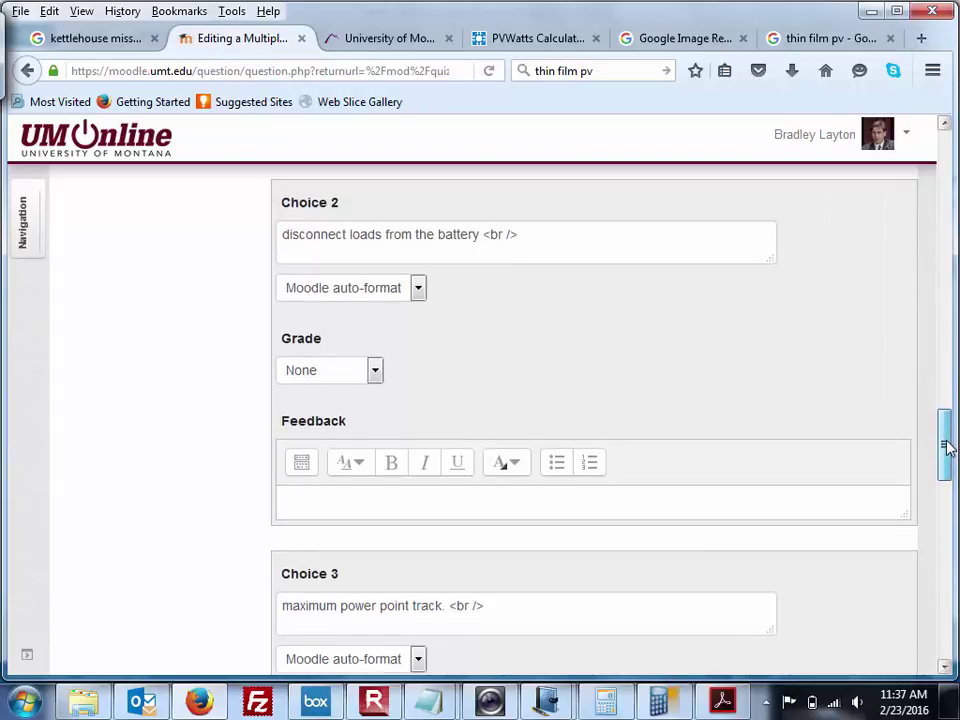
scroll(945, 445, "up", 3)
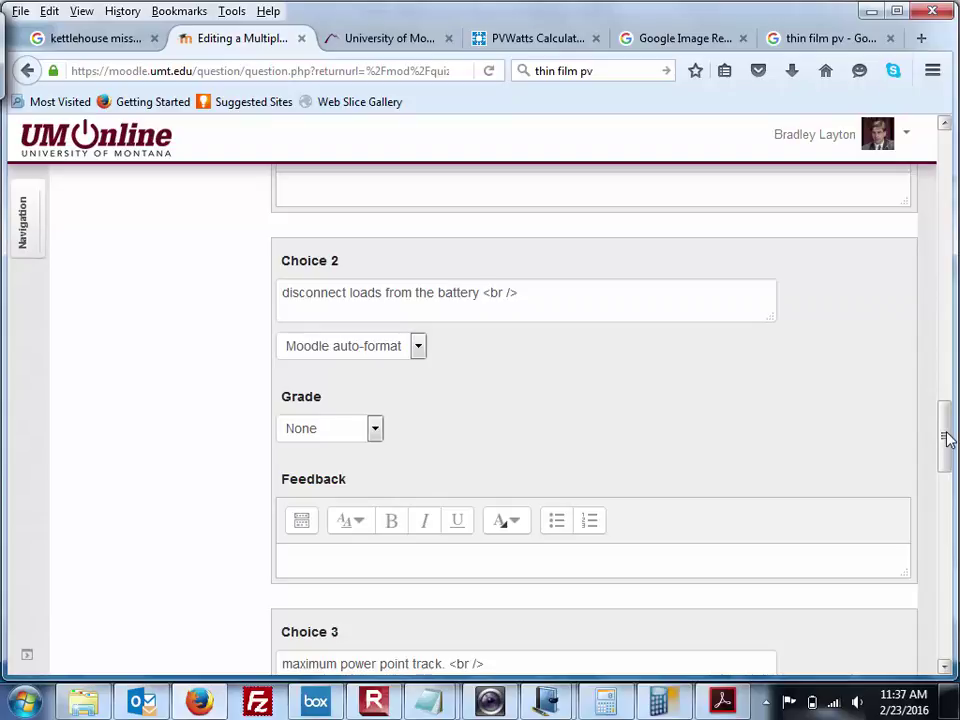
left_click_drag(947, 438, 943, 386)
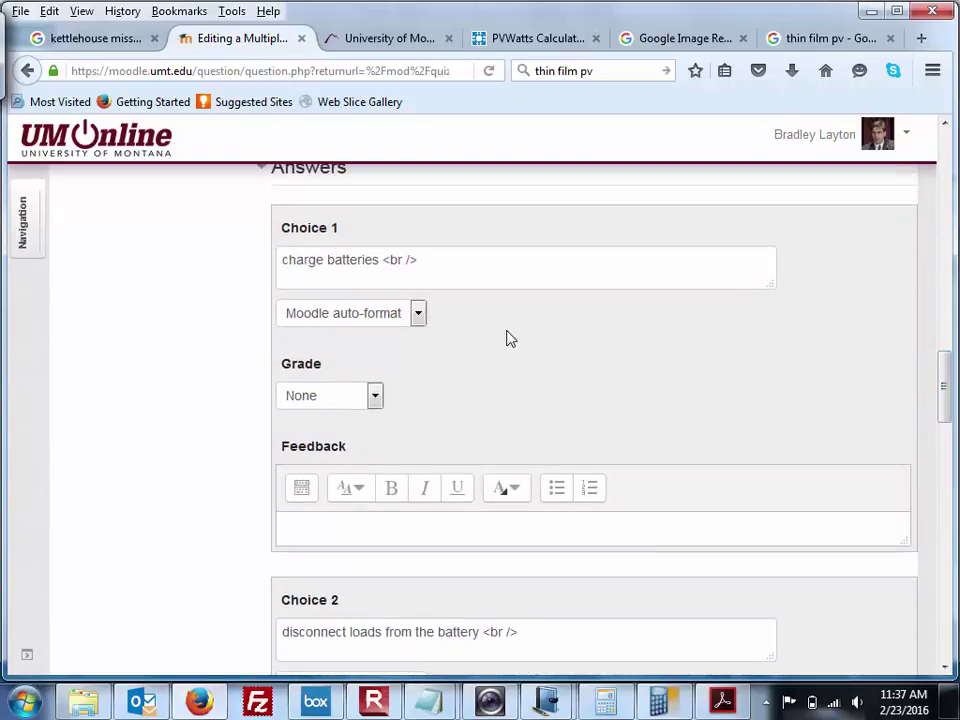
left_click_drag(384, 262, 281, 262)
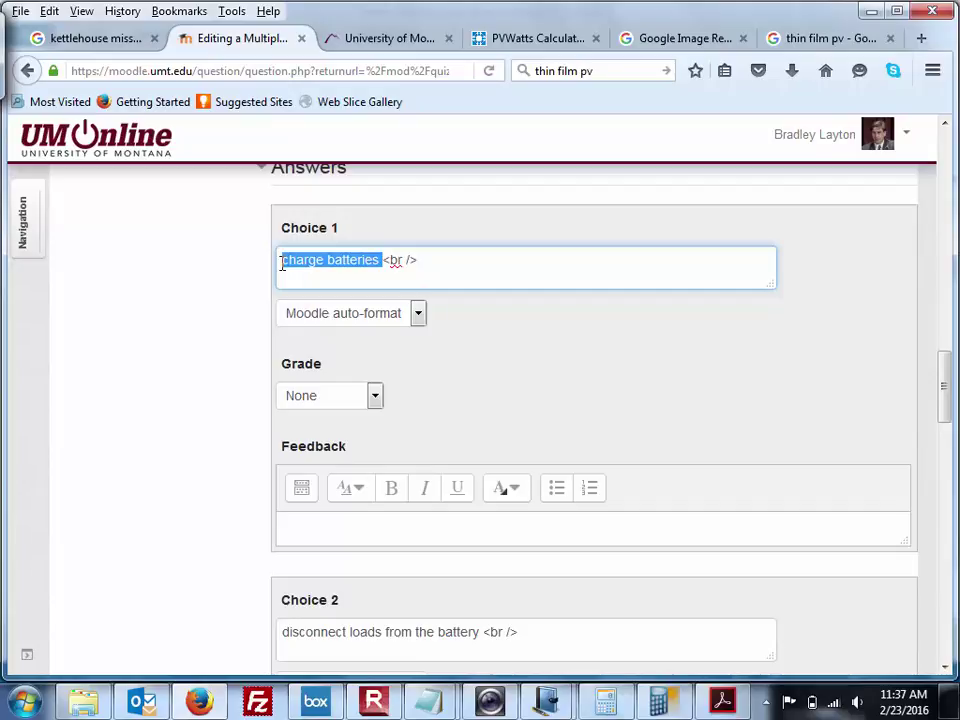
left_click(28, 72)
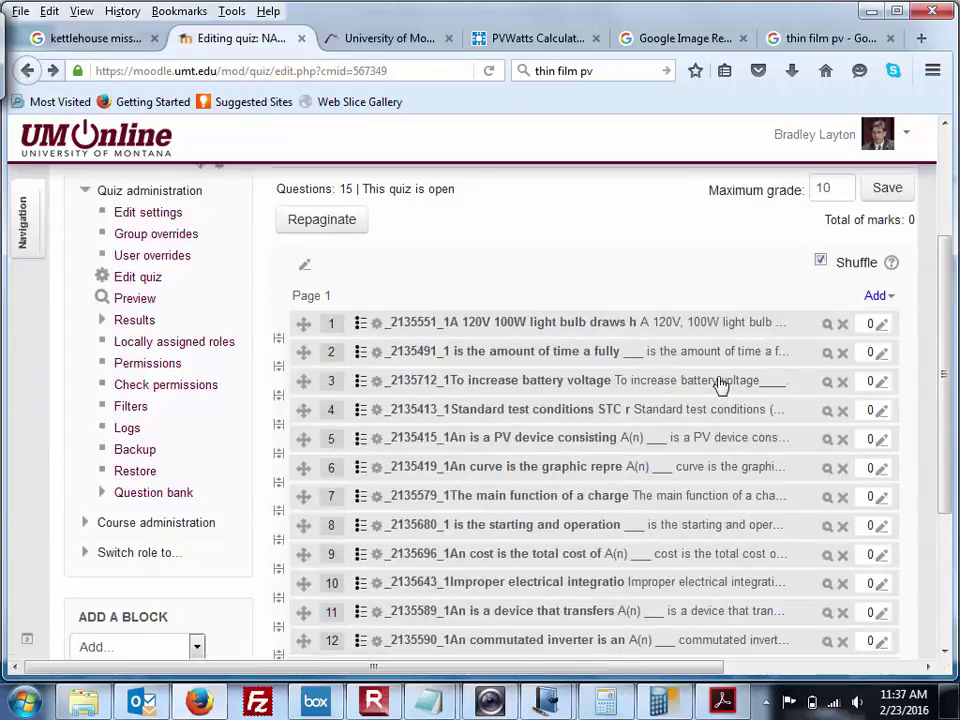
- Open question 8 on the starting and operation of a PV system, review its text and answer choices, and return to the question list
left_click(542, 534)
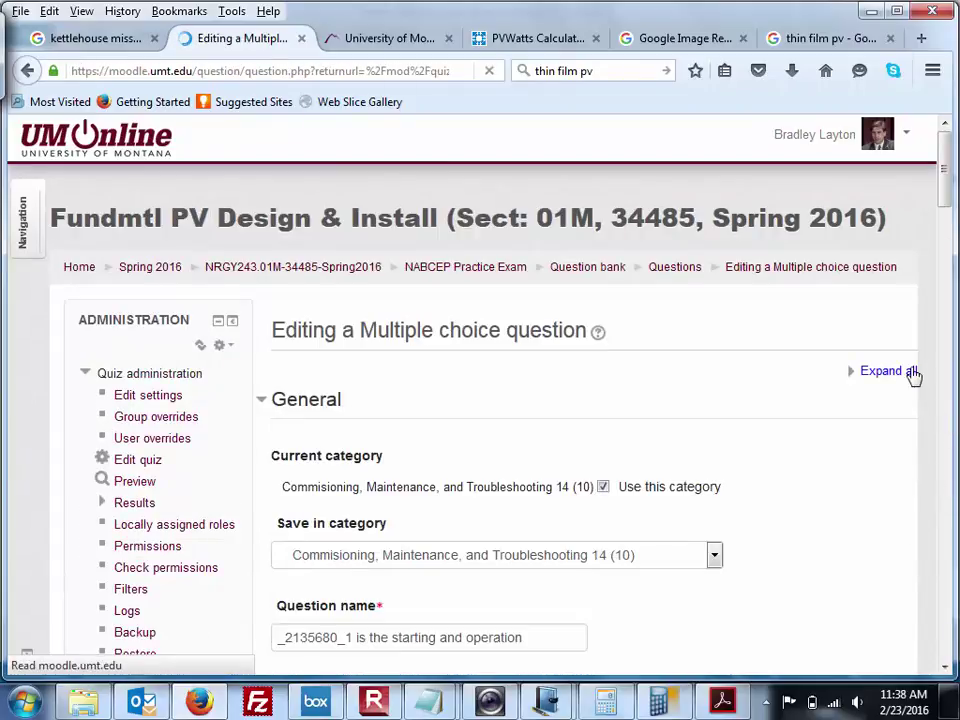
left_click_drag(948, 182, 948, 210)
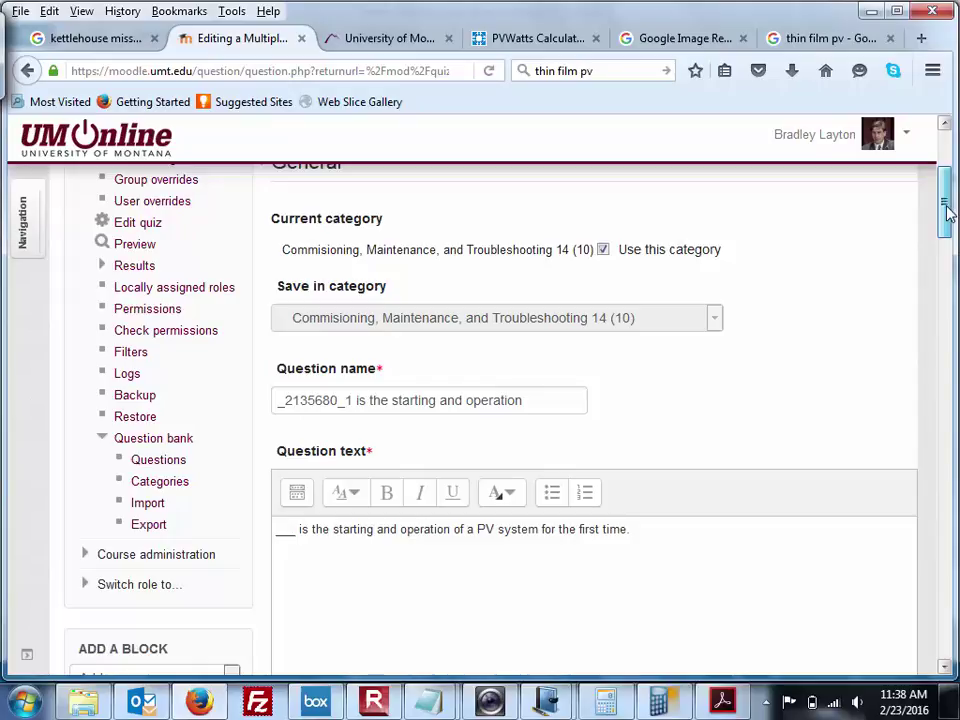
left_click_drag(948, 210, 946, 524)
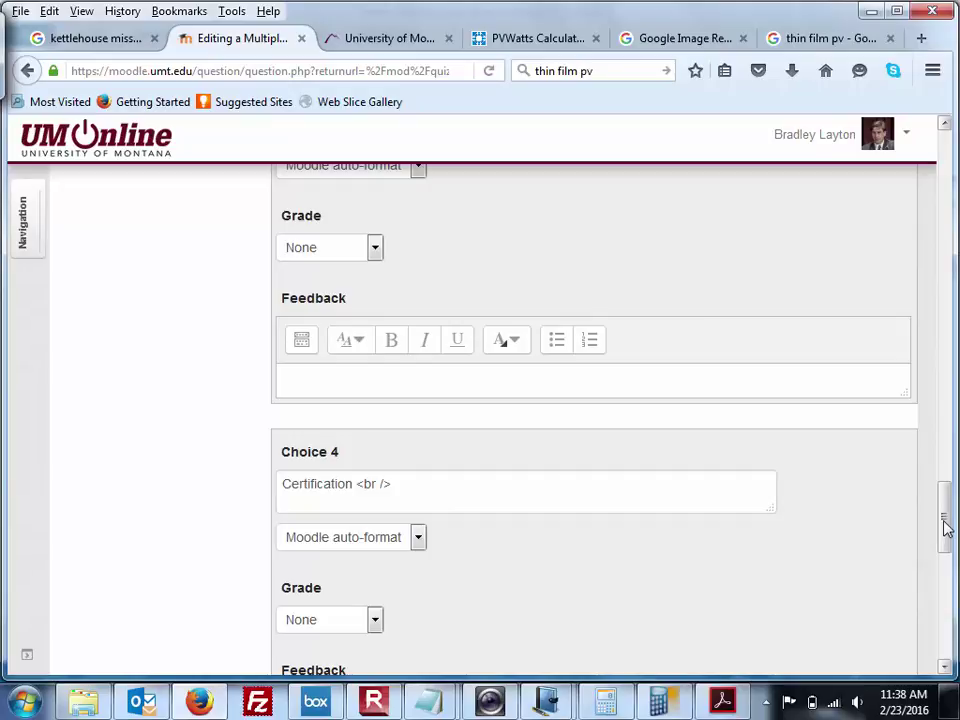
left_click_drag(946, 527, 946, 525)
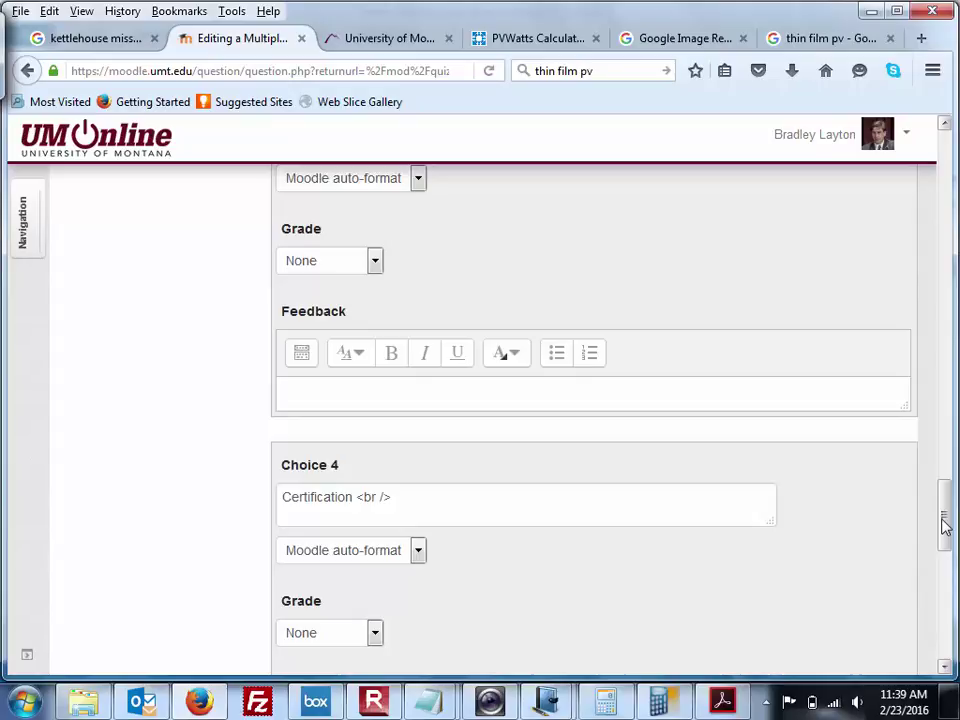
left_click_drag(944, 525, 949, 152)
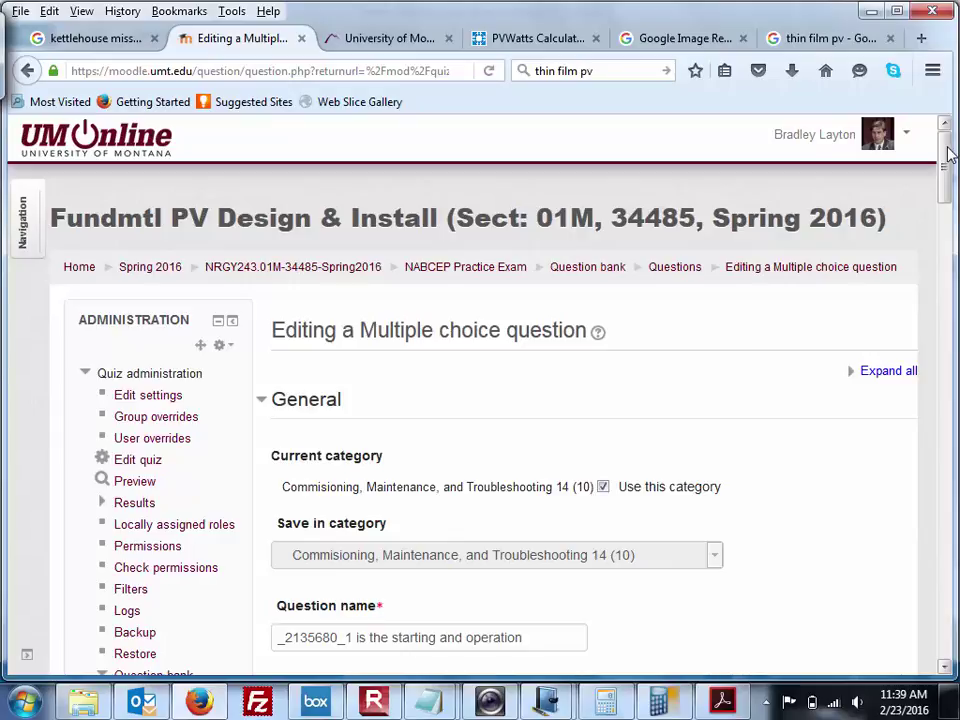
left_click(29, 74)
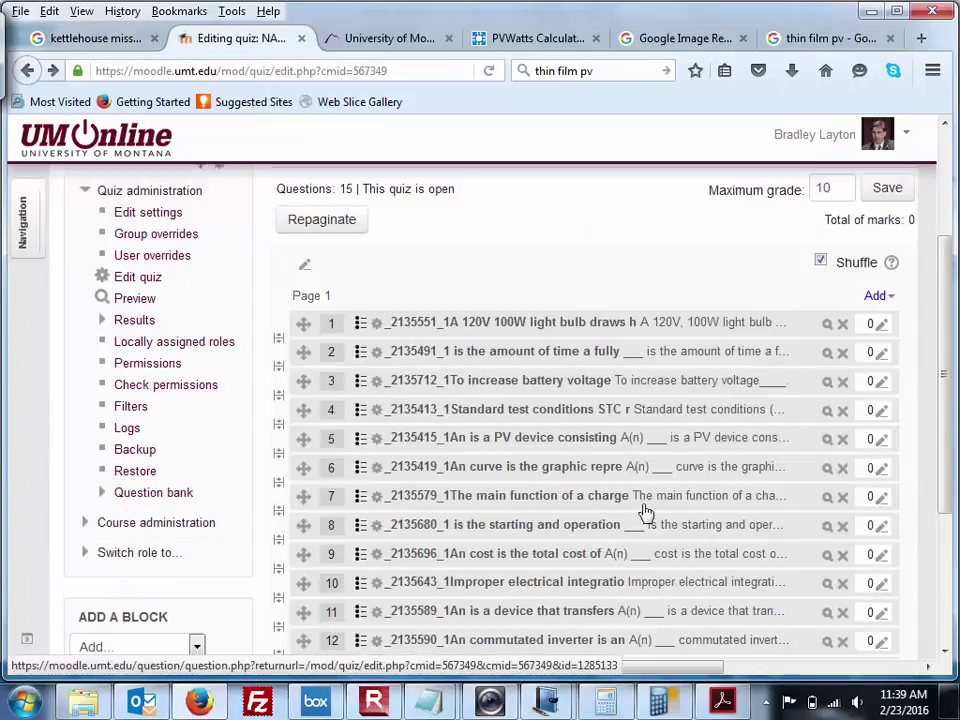
- Open question 9 on the total cost over a generating system's life, review its text and answer choices, and return to the question list
left_click(560, 562)
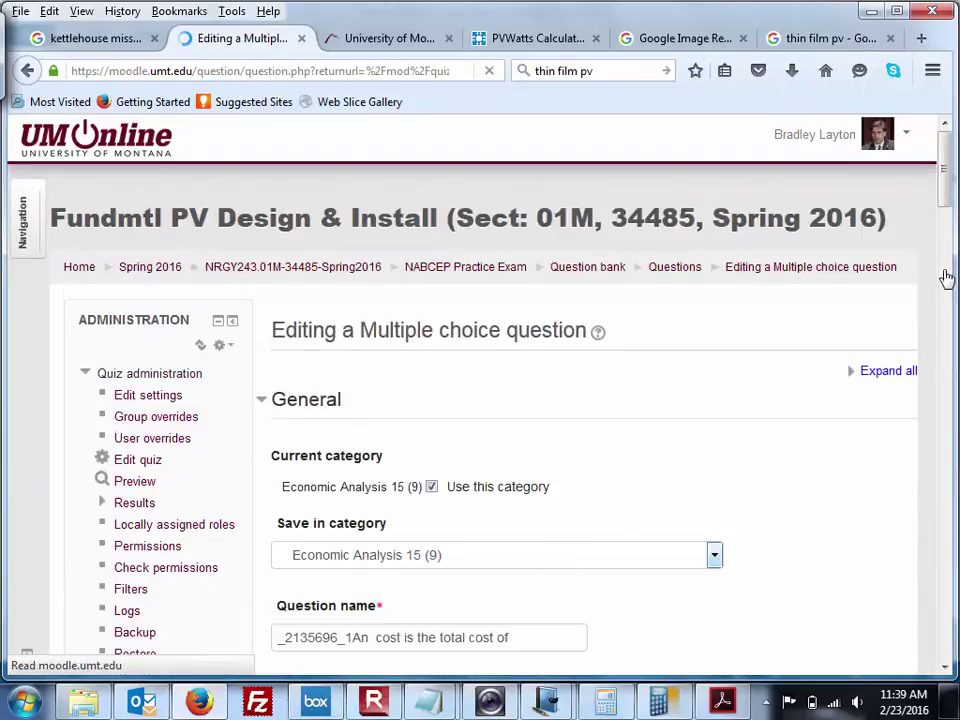
scroll(947, 190, "down", 1)
left_click_drag(947, 190, 947, 212)
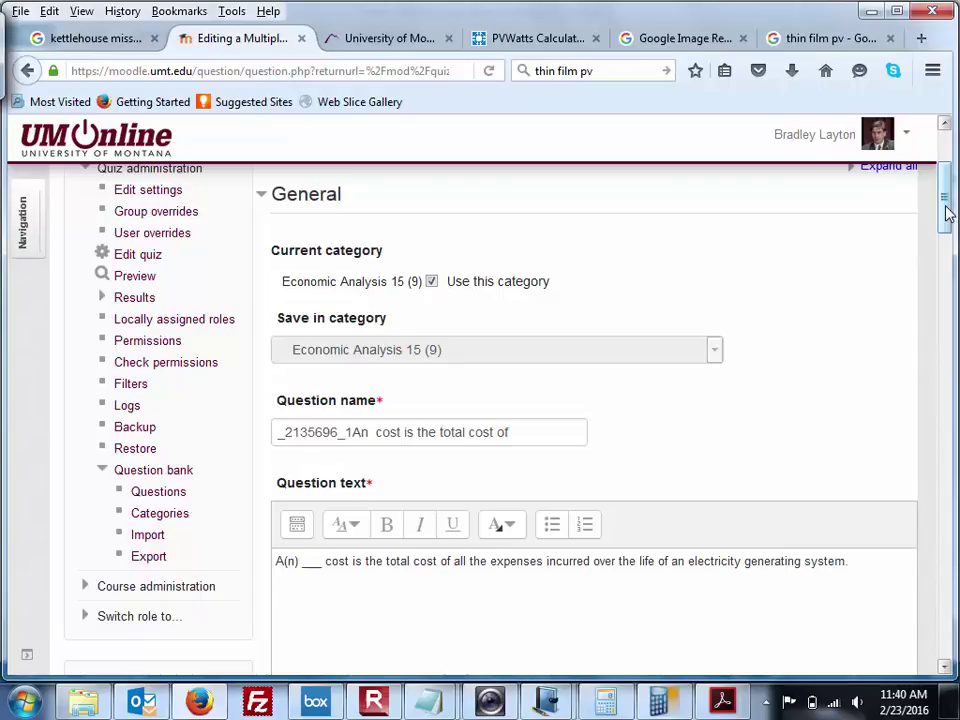
left_click_drag(945, 208, 941, 530)
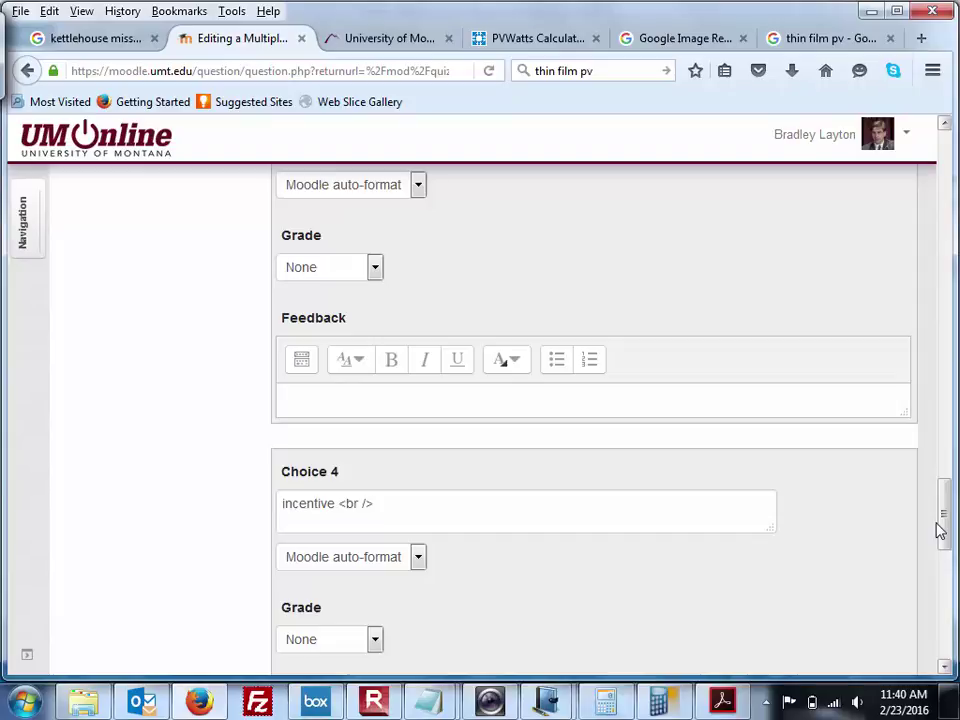
left_click_drag(941, 530, 941, 513)
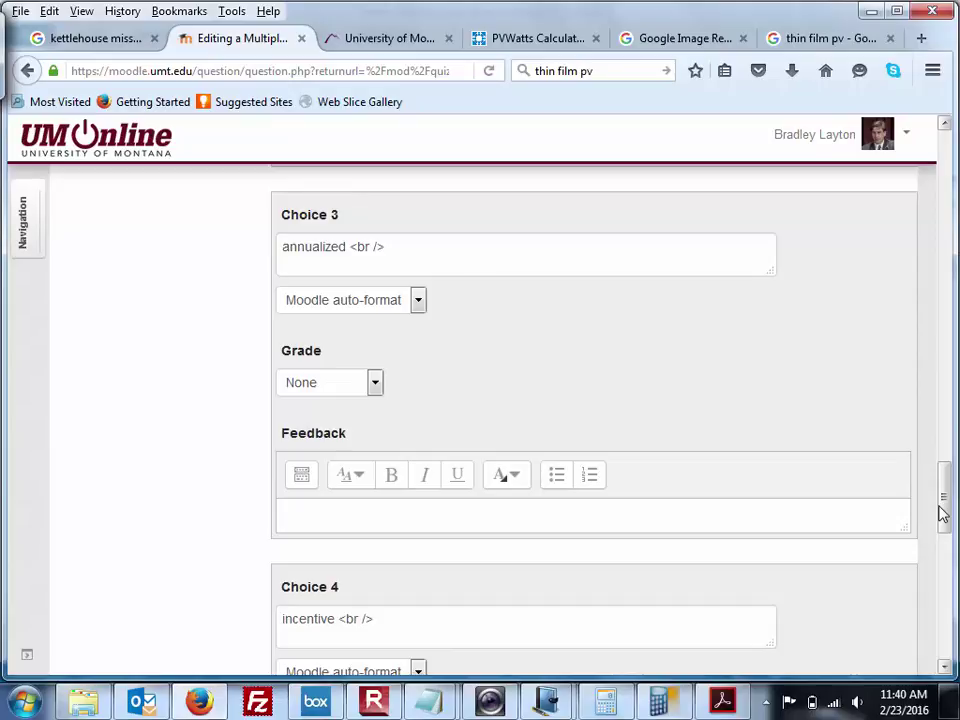
left_click_drag(941, 513, 941, 455)
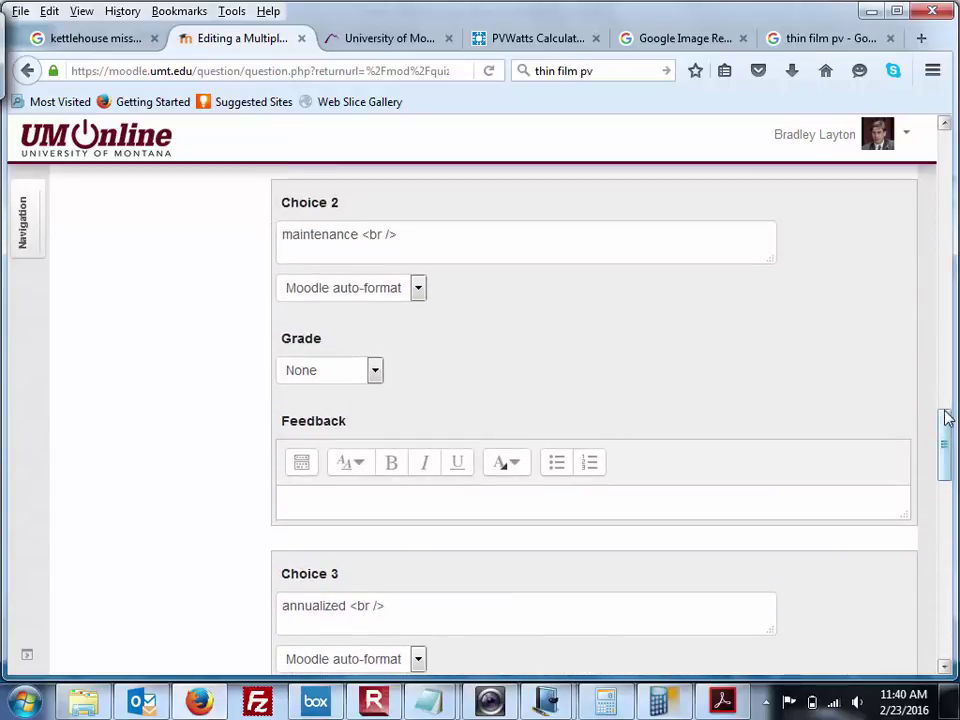
left_click_drag(945, 444, 945, 249)
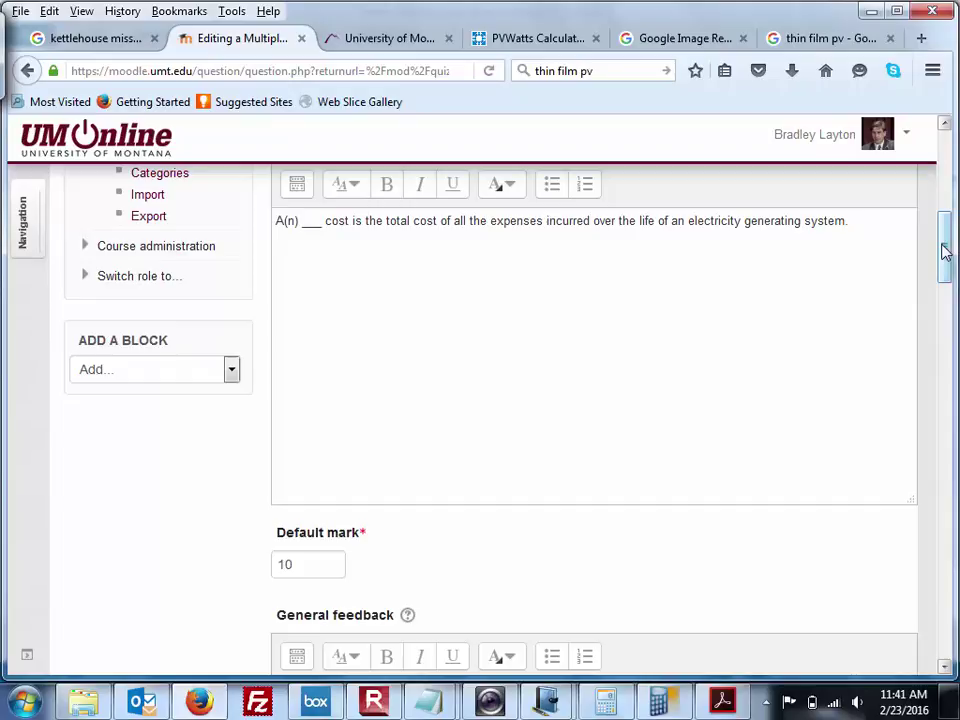
scroll(945, 250, "up", 4)
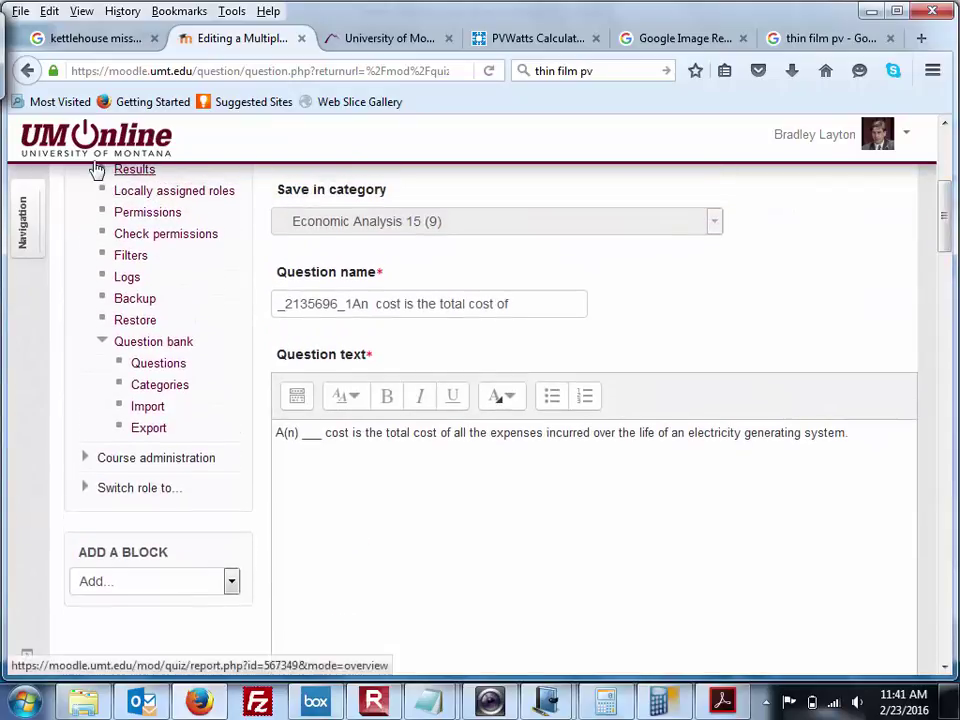
left_click(27, 70)
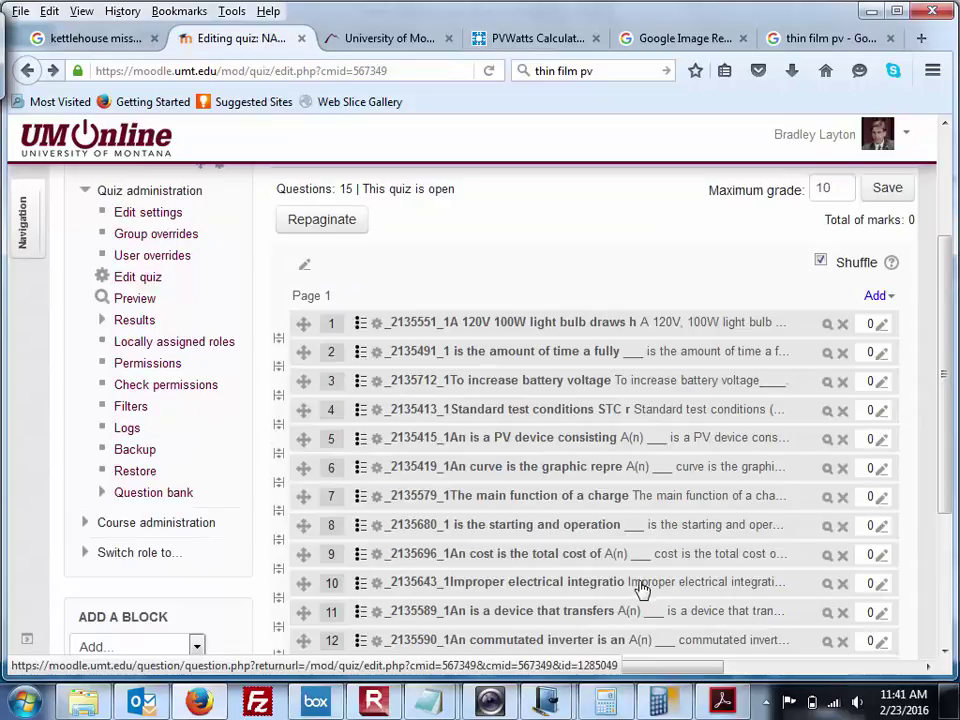
- Open question 10 on what improper electrical integration can cause, examine its answer choices and grades, and return to the question list
left_click(642, 588)
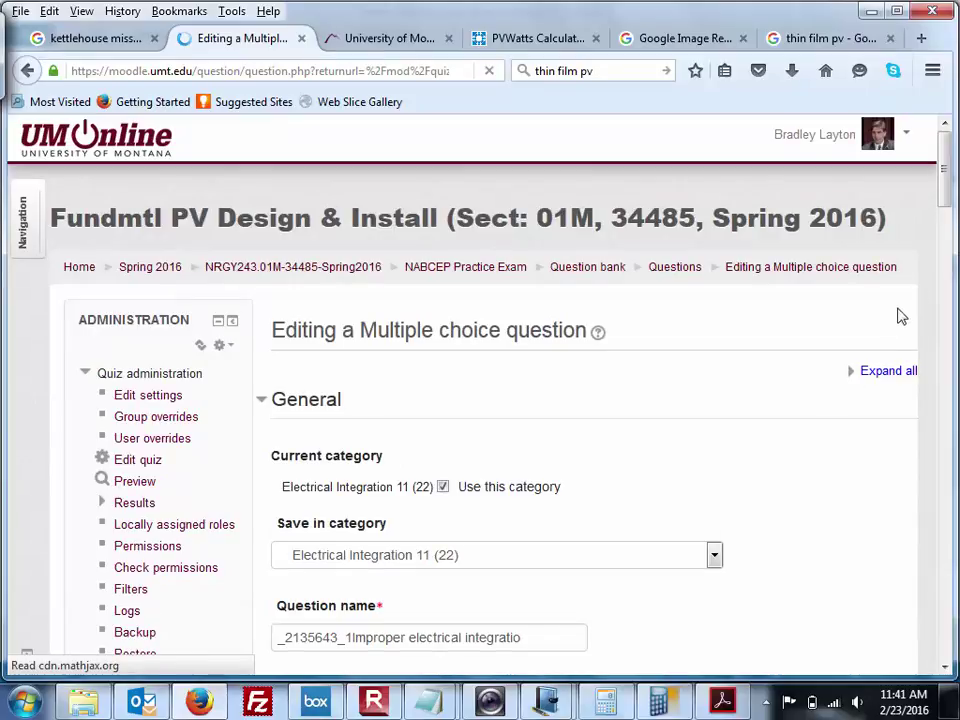
left_click_drag(946, 180, 947, 213)
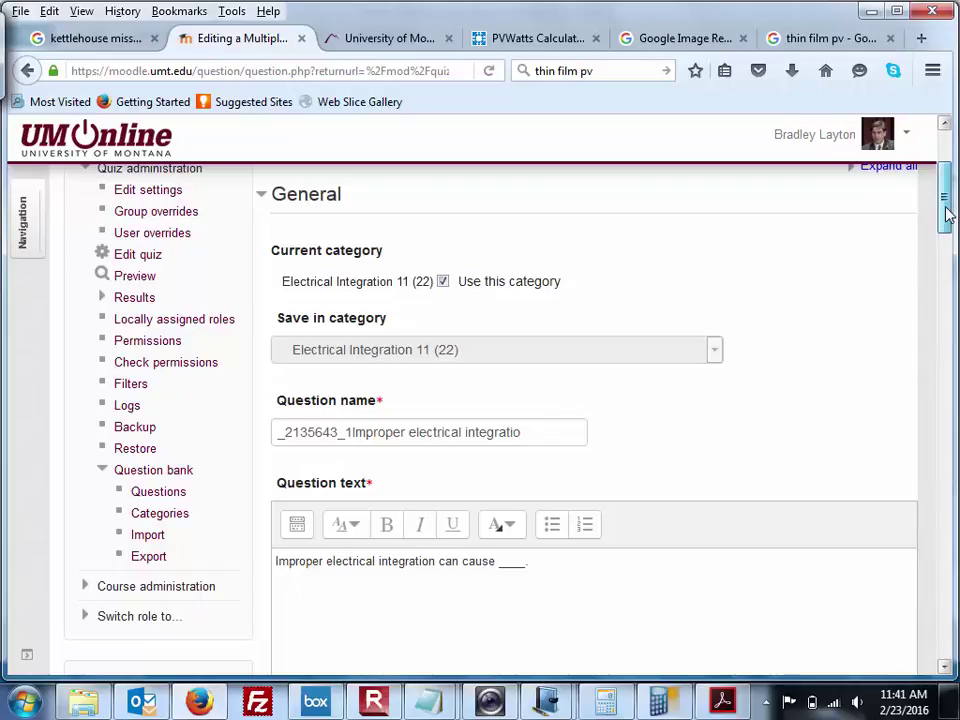
left_click_drag(947, 213, 948, 490)
left_click_drag(947, 513, 947, 538)
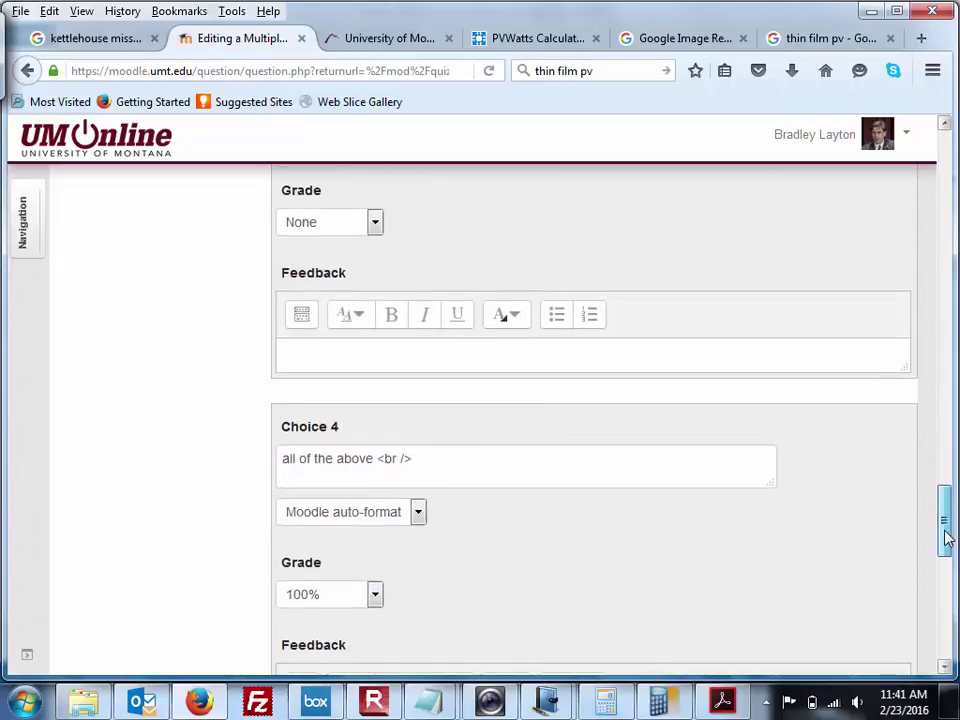
left_click_drag(947, 538, 951, 358)
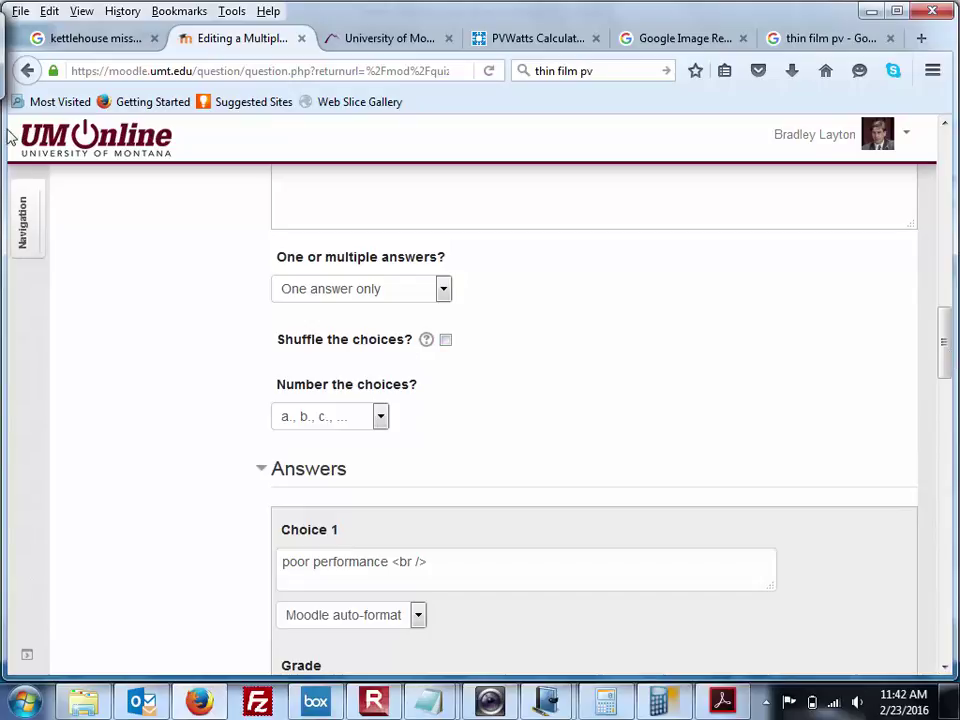
left_click(27, 72)
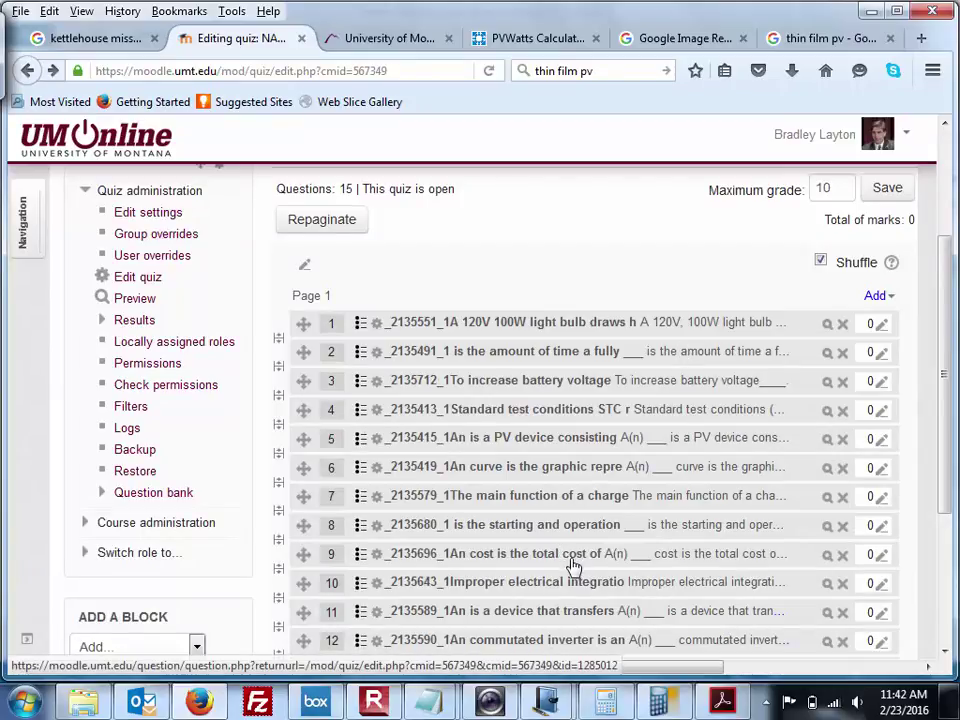
- Open question 11 on the device that transfers energy through magnetic coupling and review its text, answer choices and grades
left_click(538, 617)
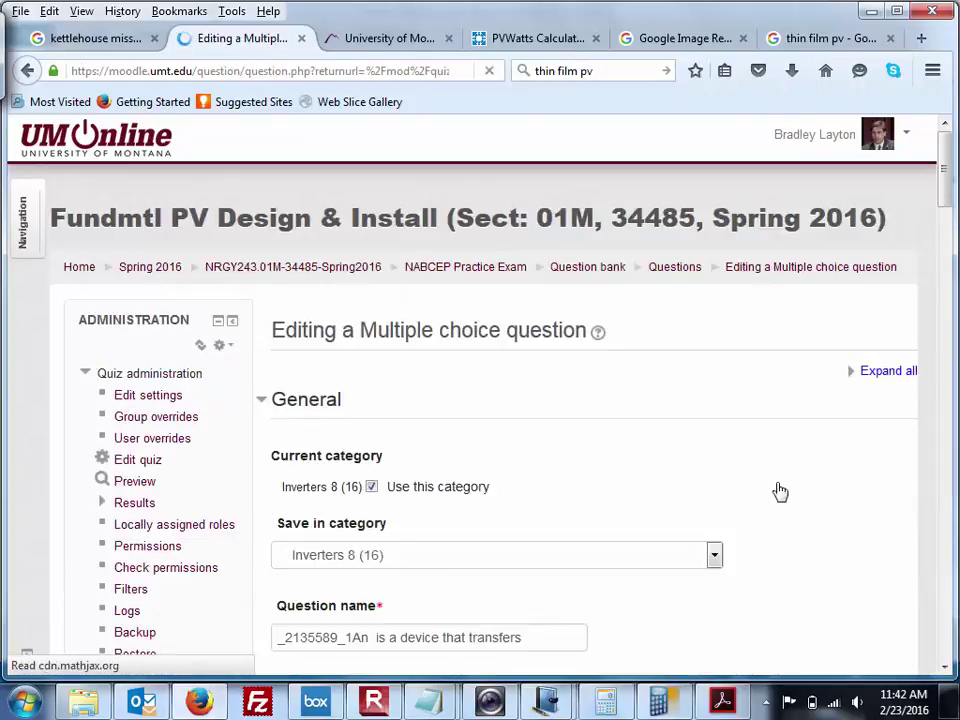
scroll(945, 203, "down", 4)
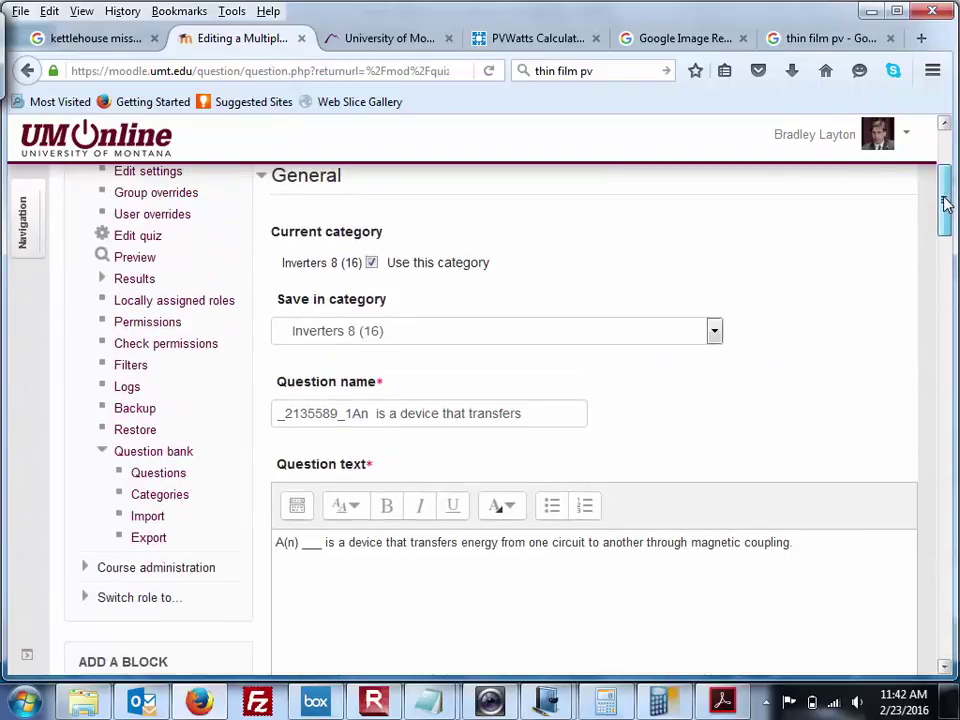
left_click_drag(945, 203, 945, 212)
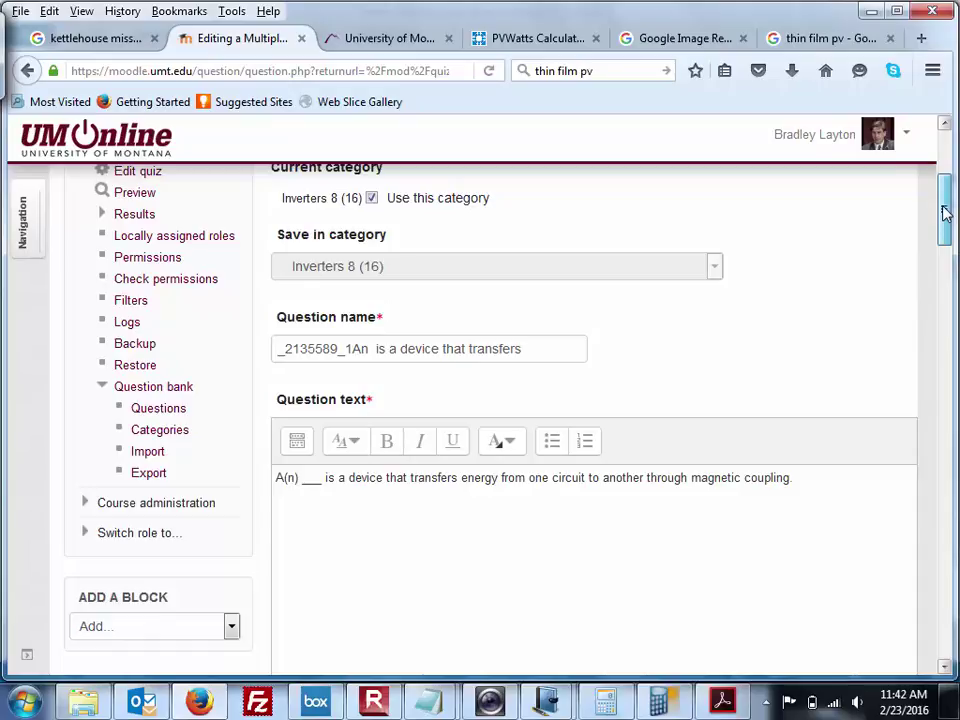
left_click_drag(945, 212, 943, 497)
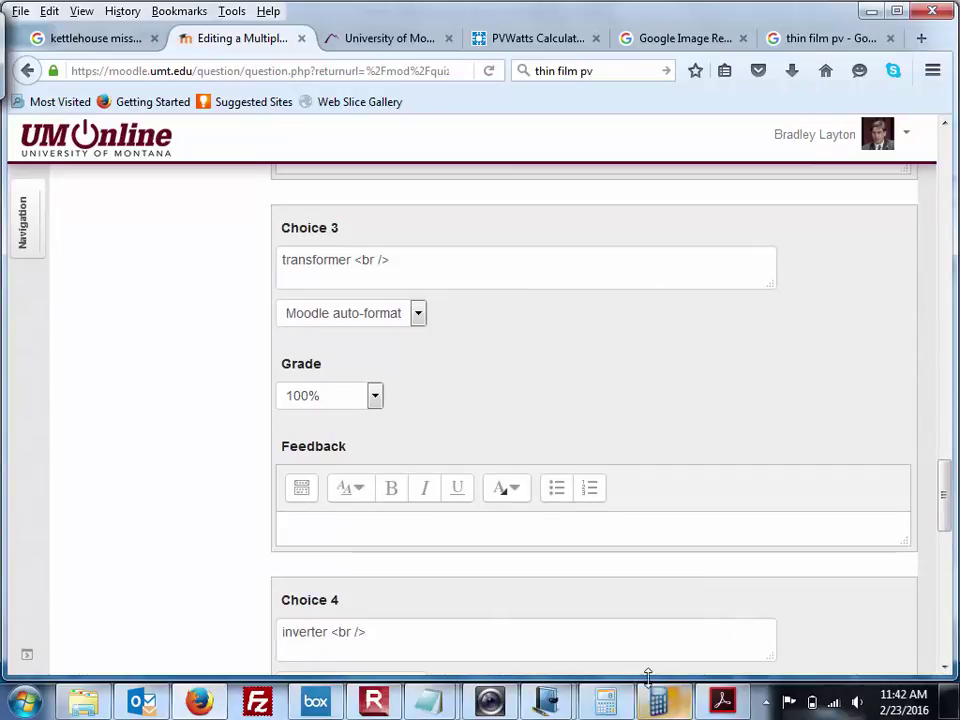
left_click(208, 700)
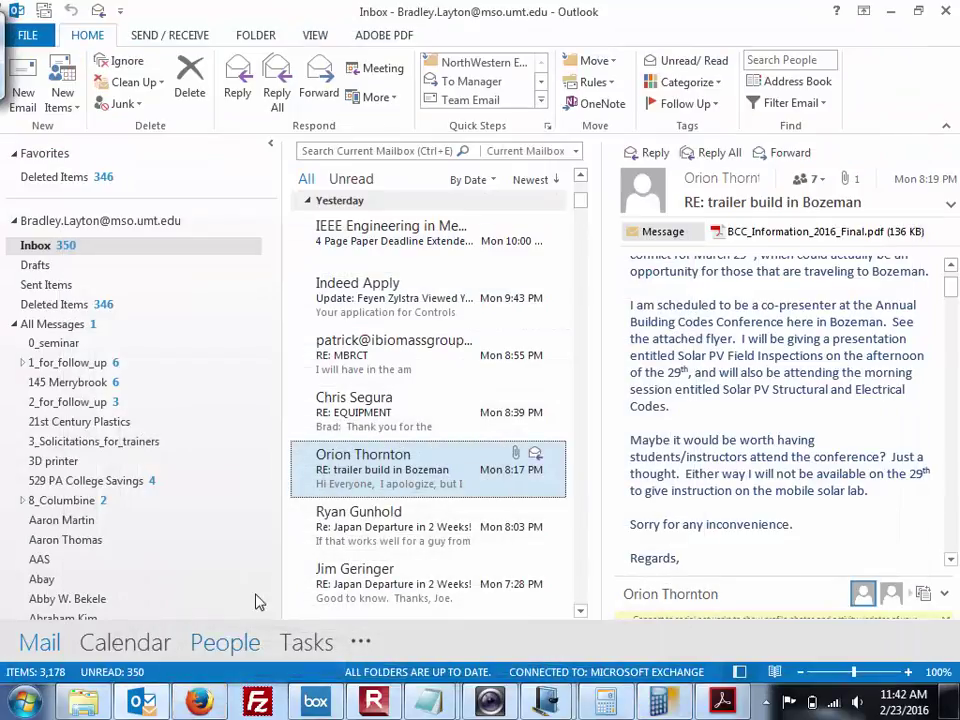
left_click(198, 702)
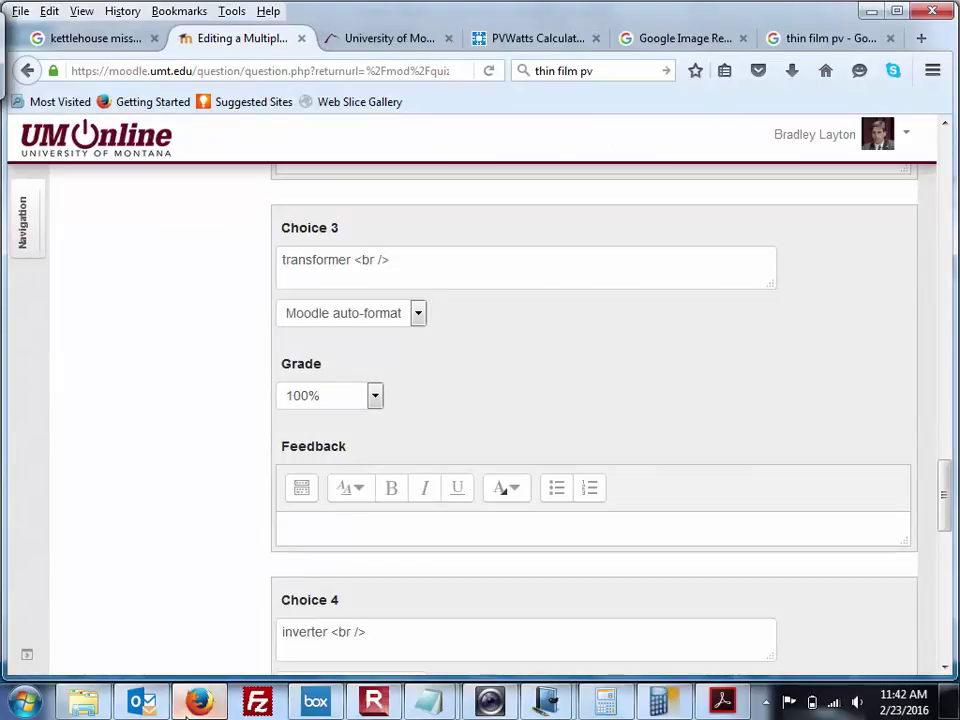
- Search Google for "transformer" in the browser tab holding the thin film PV results and show the image results
left_click(838, 40)
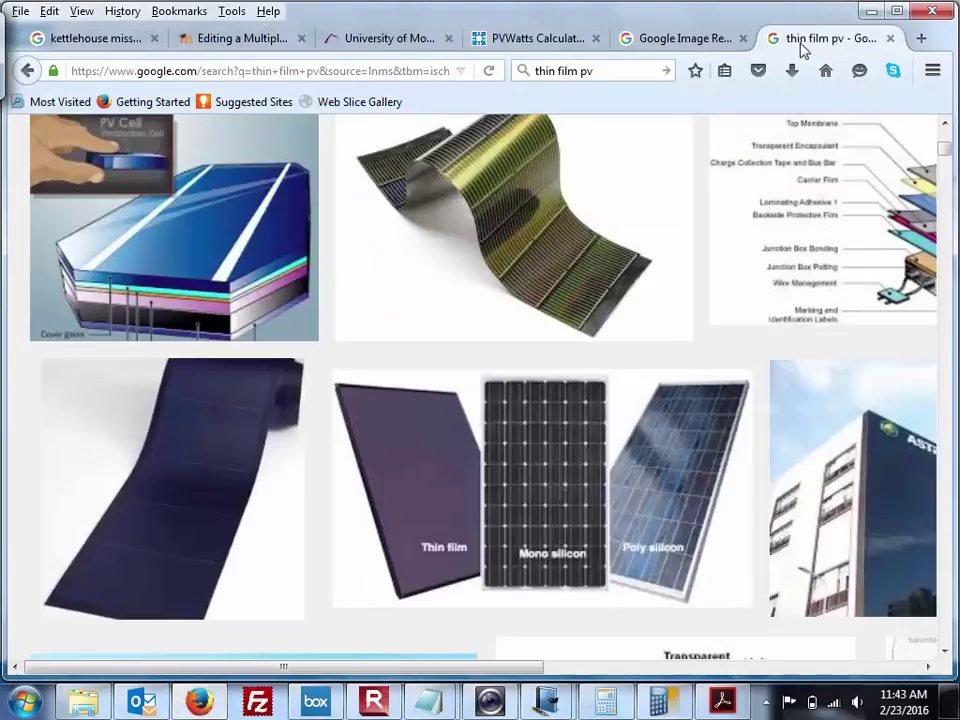
left_click(609, 73)
type("trs")
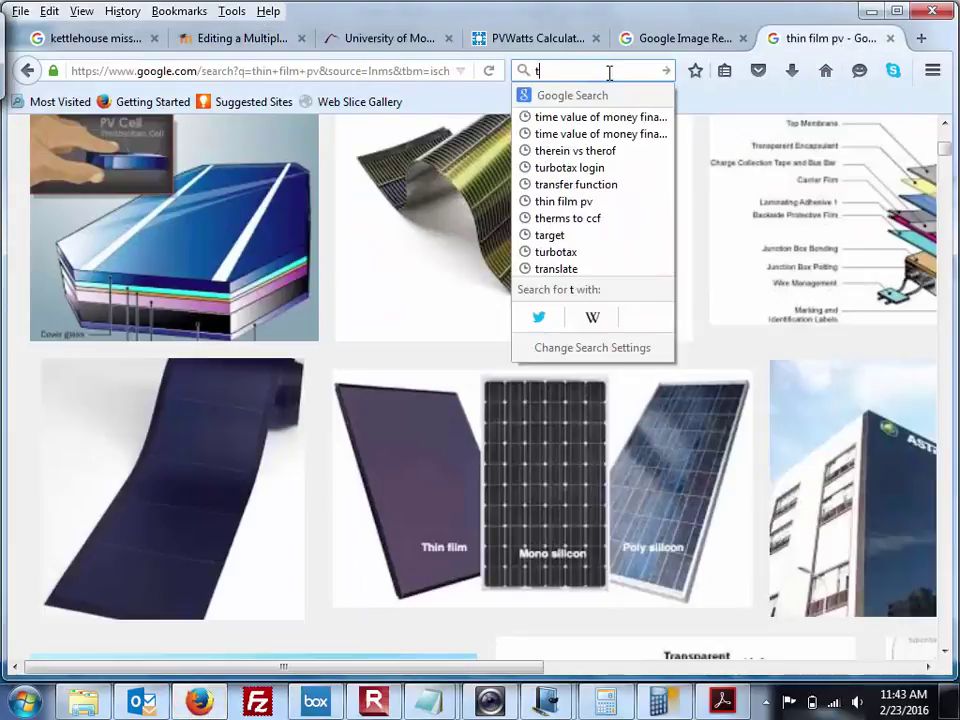
key("BackSpace")
type("ansformer")
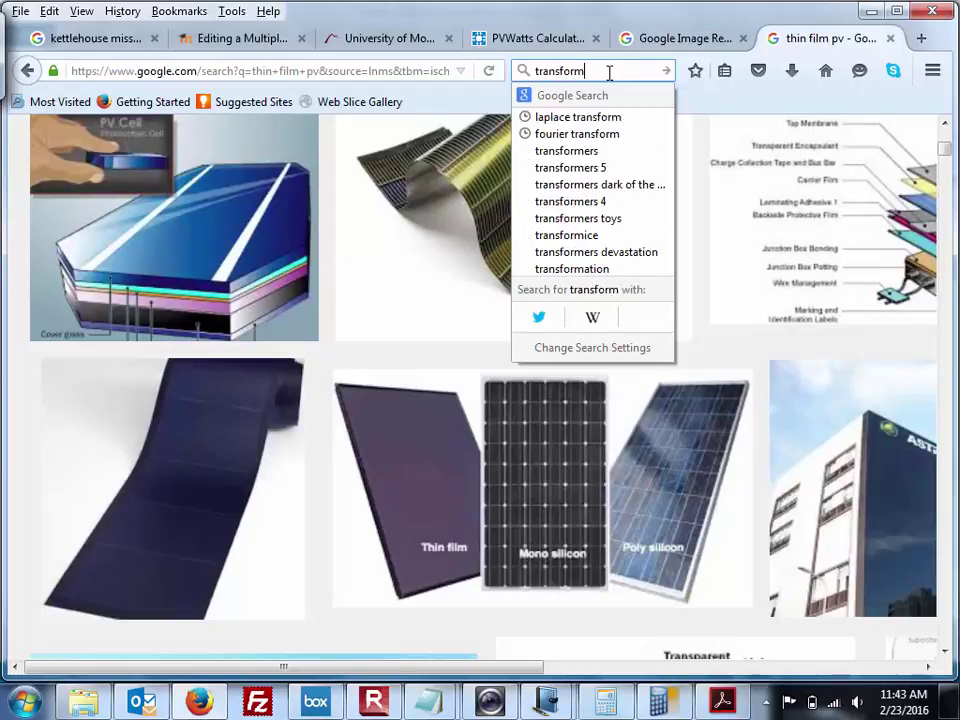
key("Return")
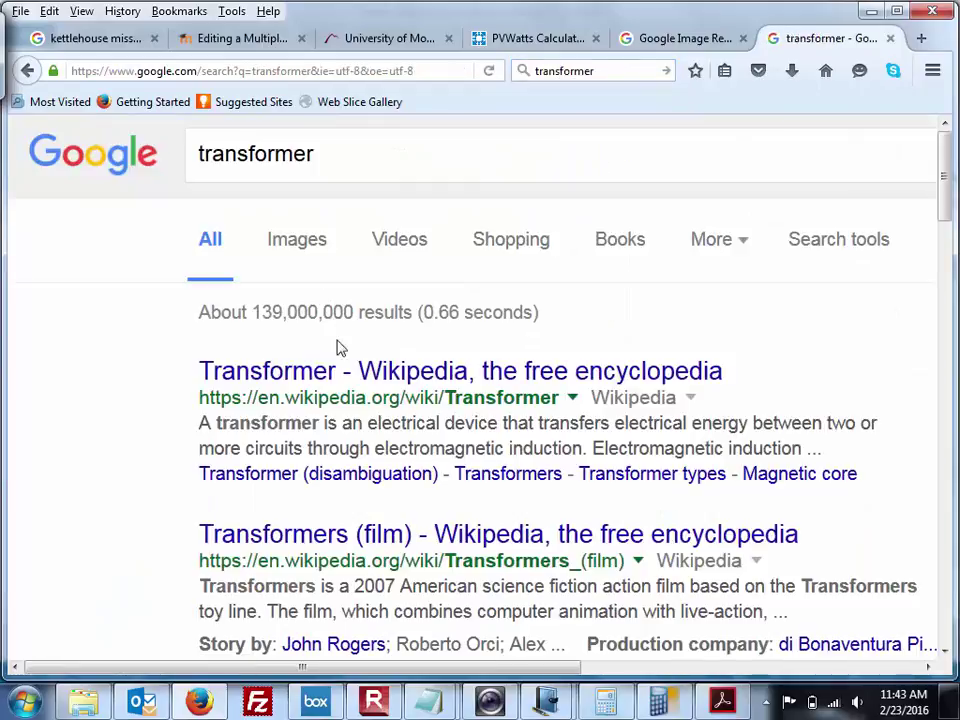
left_click(318, 247)
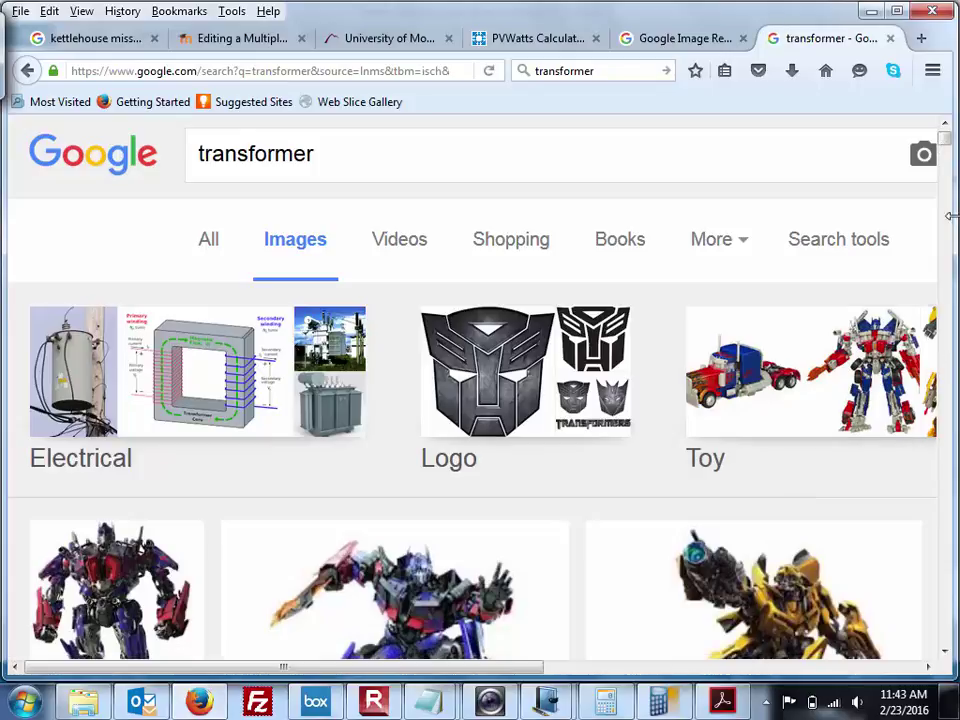
- Refine the image search to "electrical transformer"
left_click(443, 146)
key("Left")
key("Left")
key("Left")
key("Left")
key("Left")
key("Left")
key("Left")
key("Left")
key("Left")
key("Left")
type("electric")
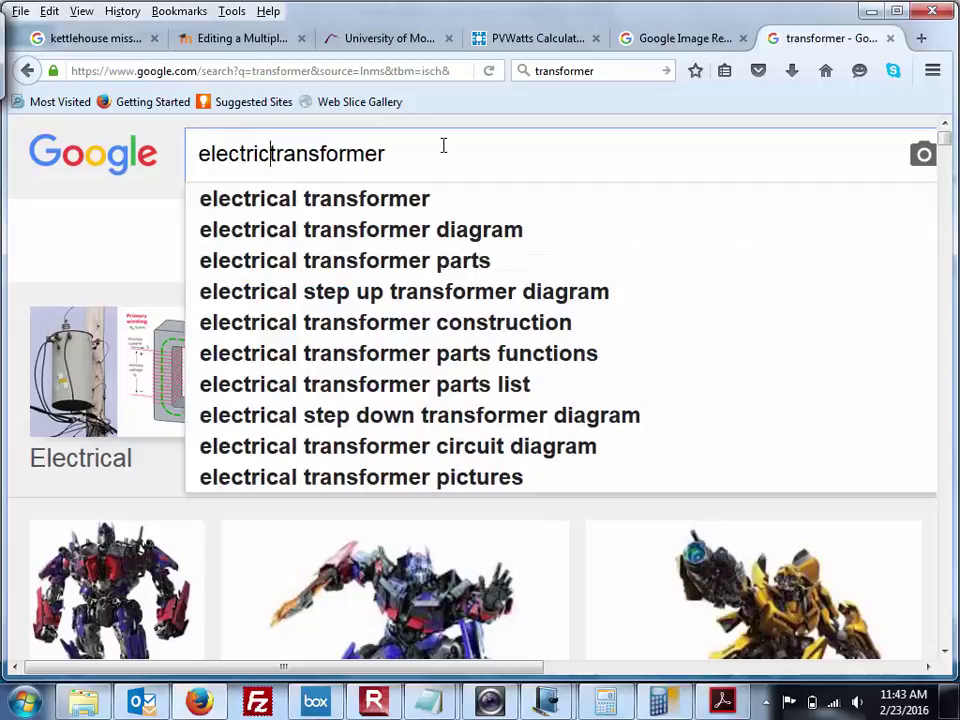
key("Down")
key("Return")
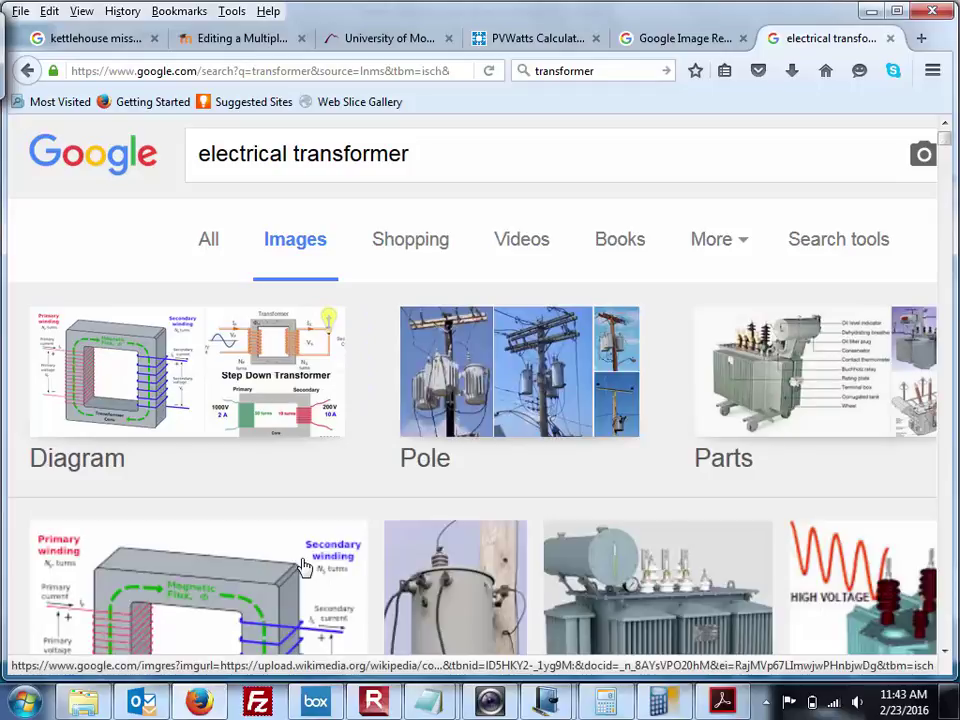
- Narrow the image results to the Diagram group and enlarge the Wikipedia diagram of the transformer core with primary and secondary windings
left_click(283, 408)
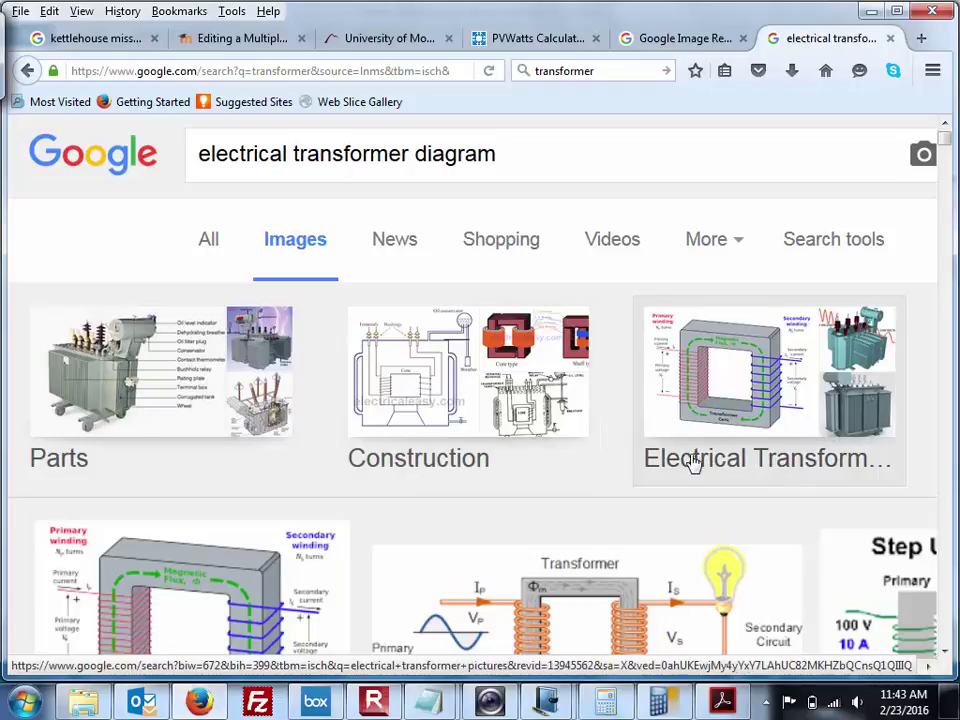
left_click(214, 613)
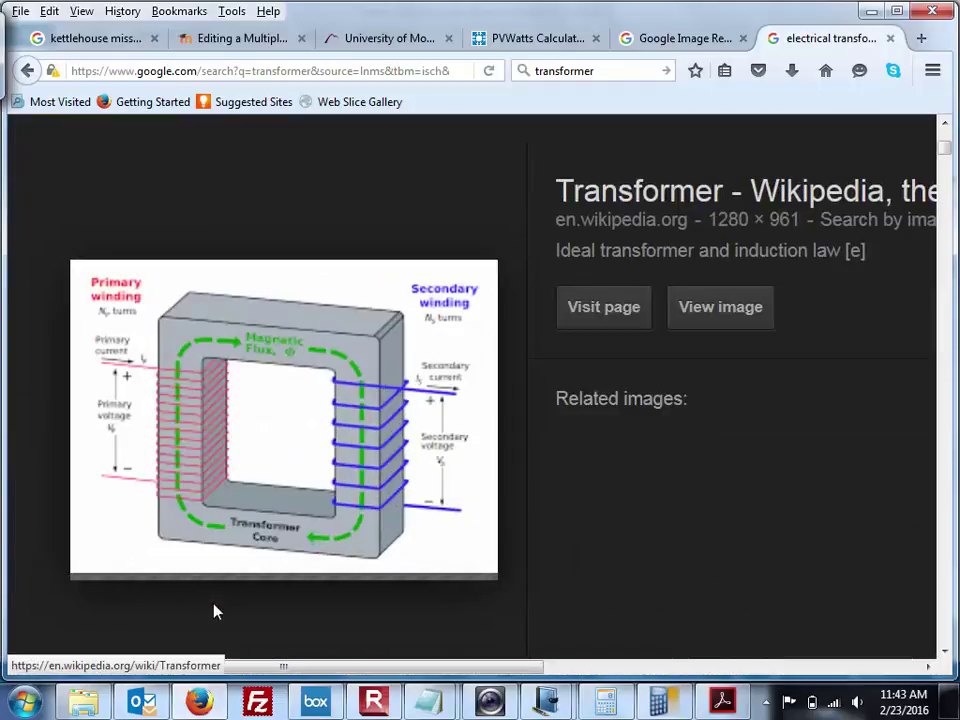